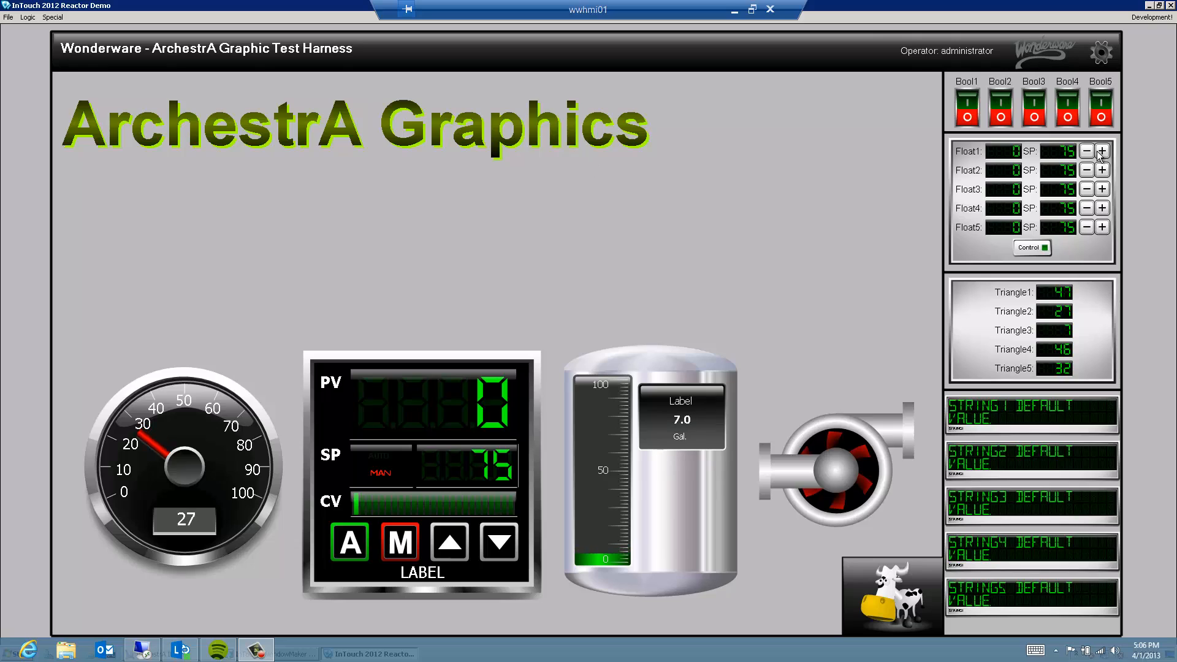
# Switch on Bool1, Bool2 and Bool3 in the running test harness
pyautogui.click(968, 104)
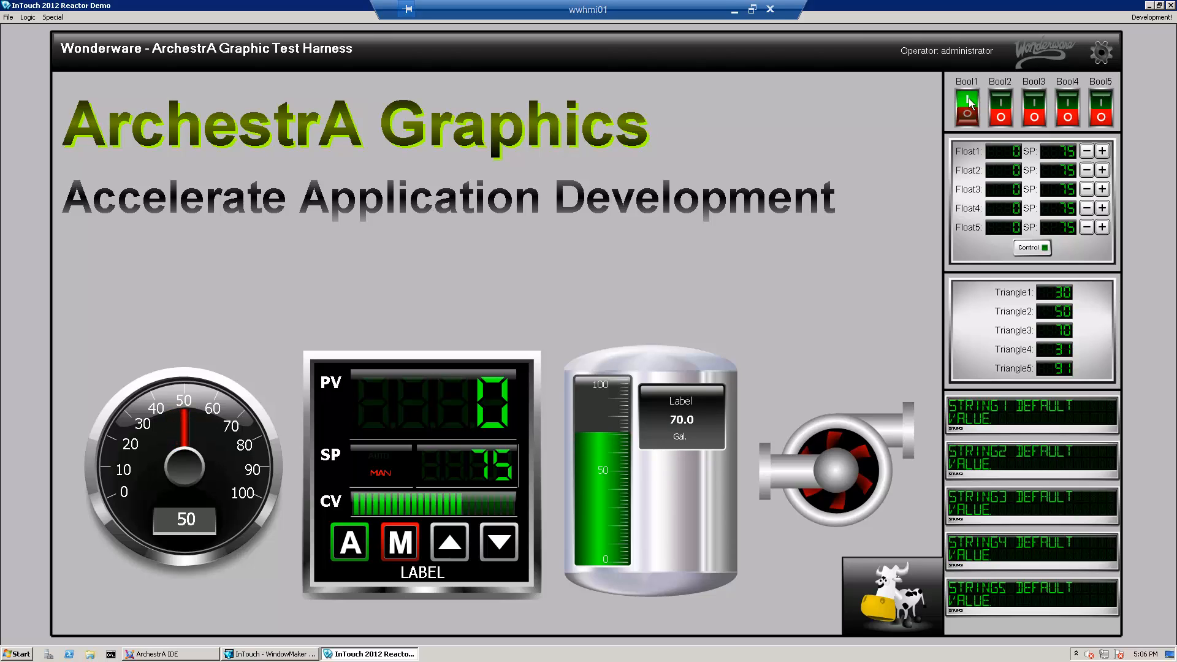
pyautogui.click(1001, 104)
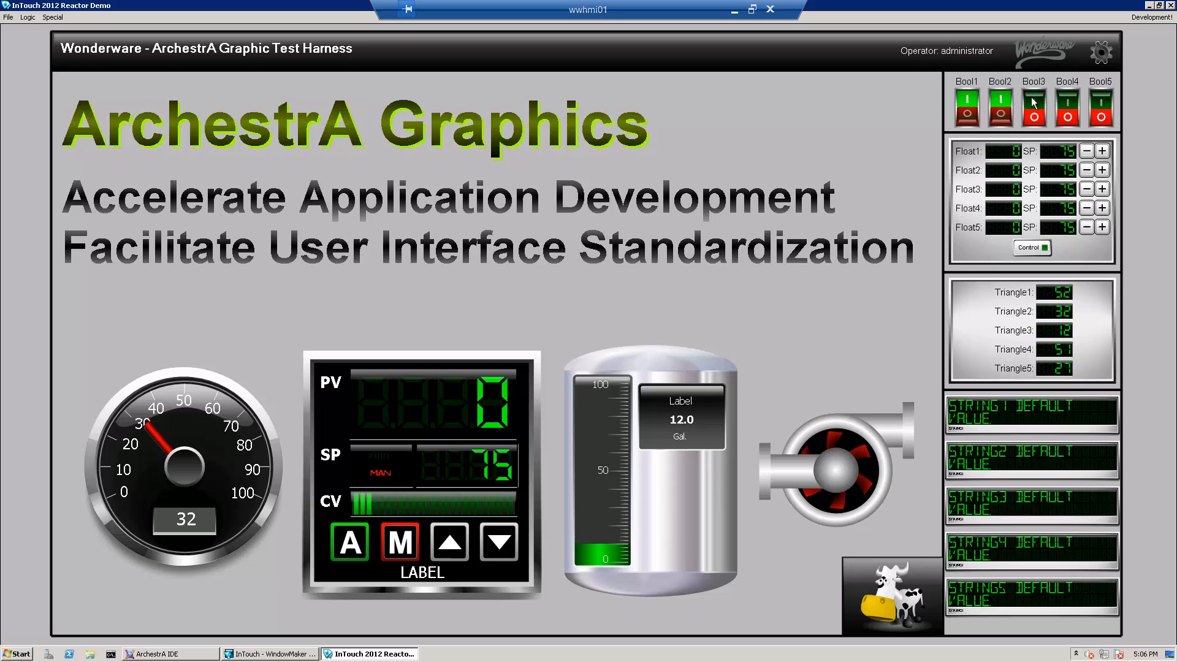
pyautogui.click(1034, 103)
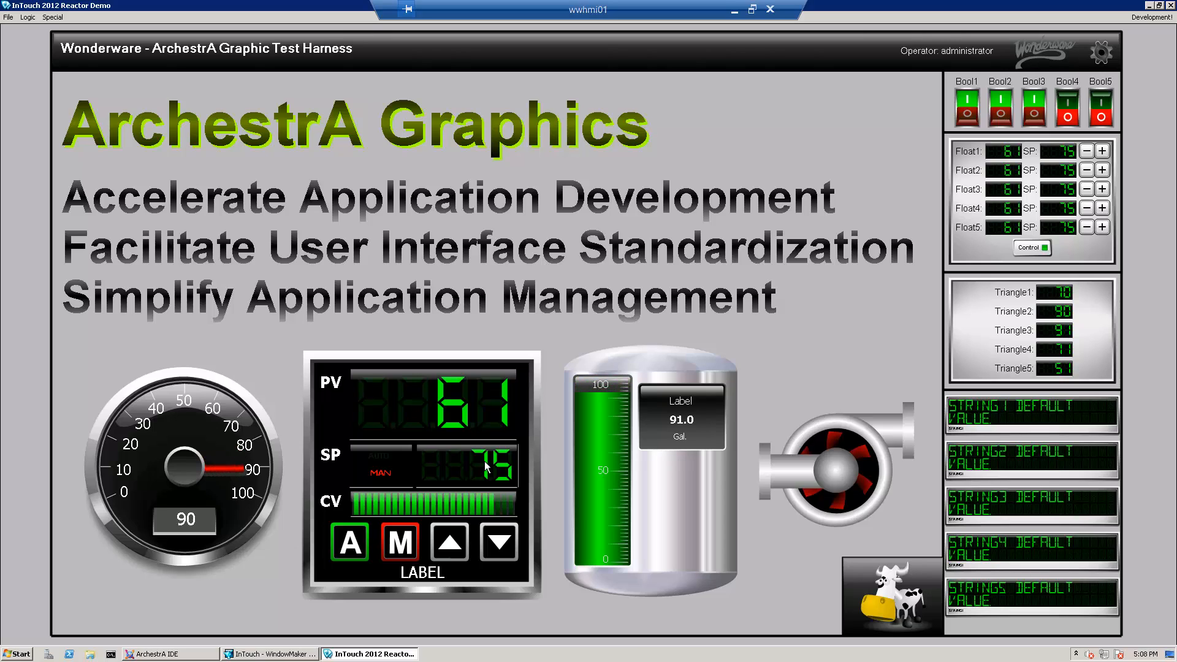
# Raise the digital loop controller's setpoint to 79
pyautogui.click(451, 546)
pyautogui.click(450, 545)
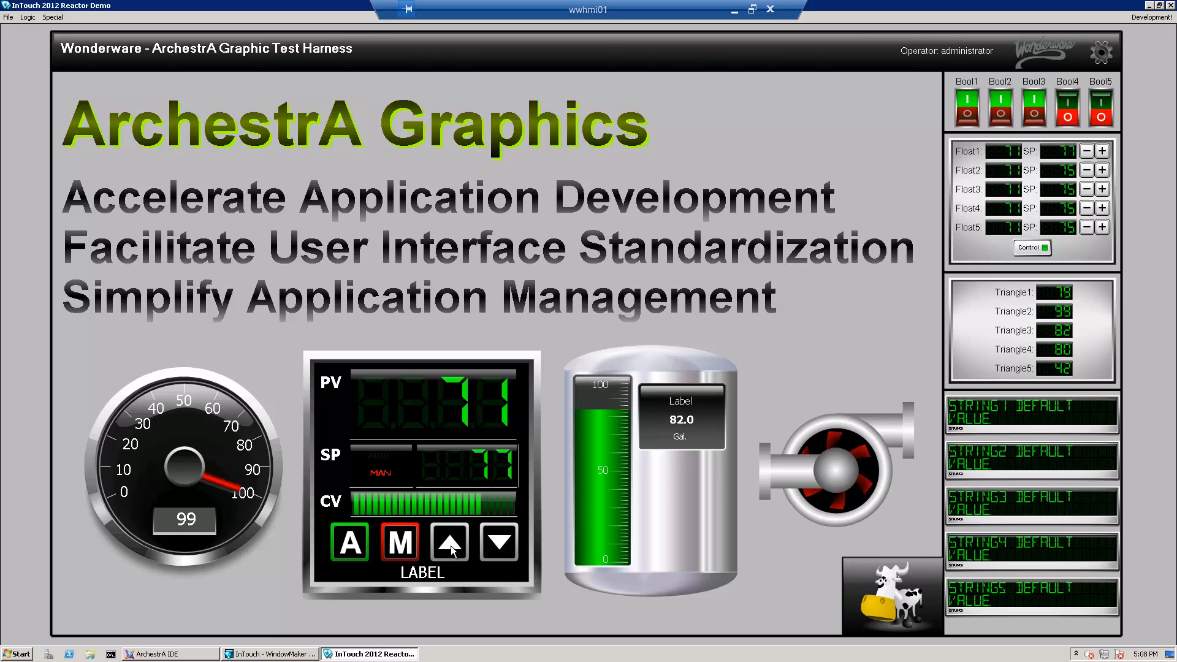
pyautogui.click(450, 546)
pyautogui.click(450, 546)
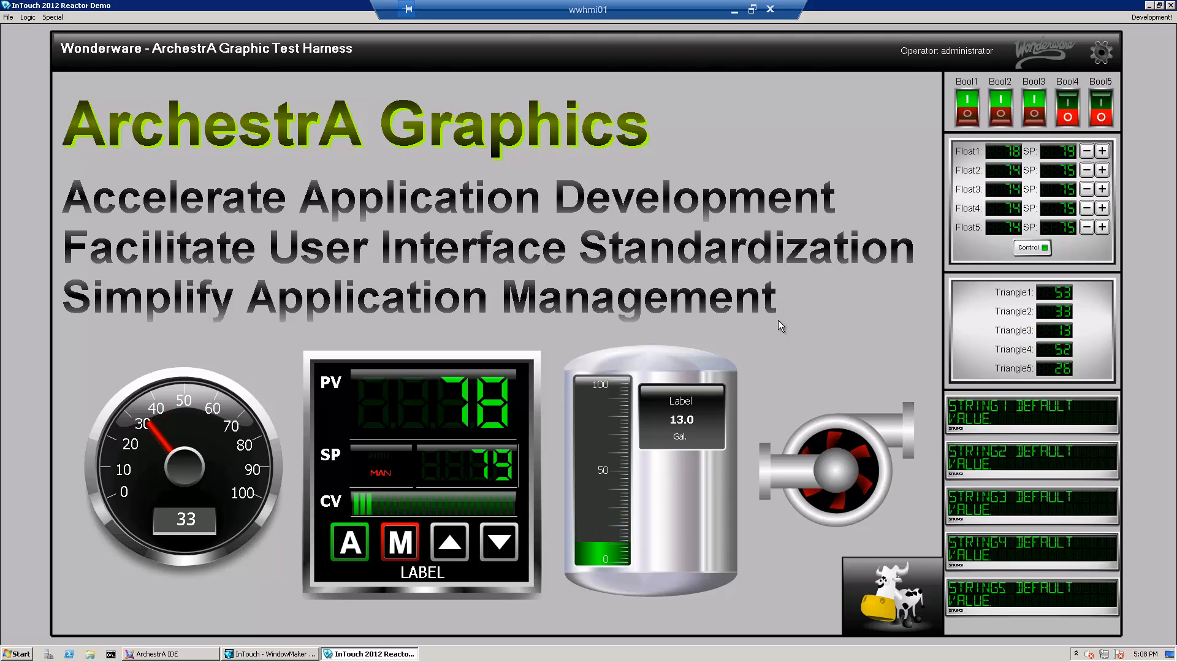
# Leave runtime for development mode, switch to the ArchestrA IDE and open the TestHarness symbol for editing
pyautogui.moveTo(688, 402)
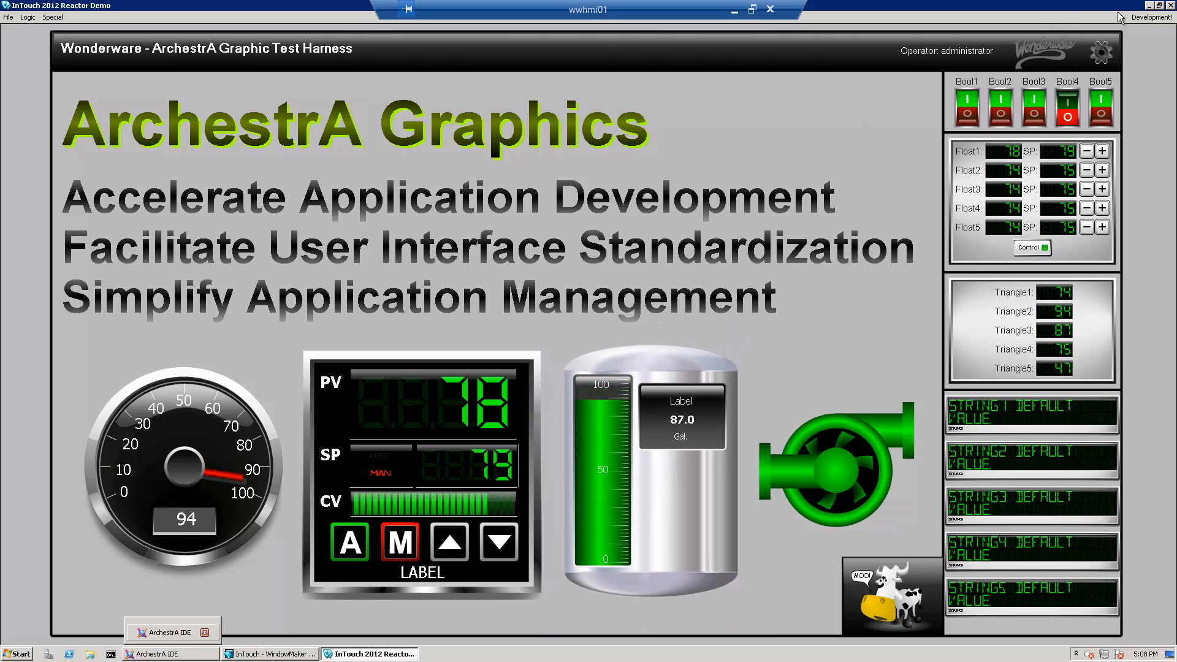
pyautogui.click(1150, 17)
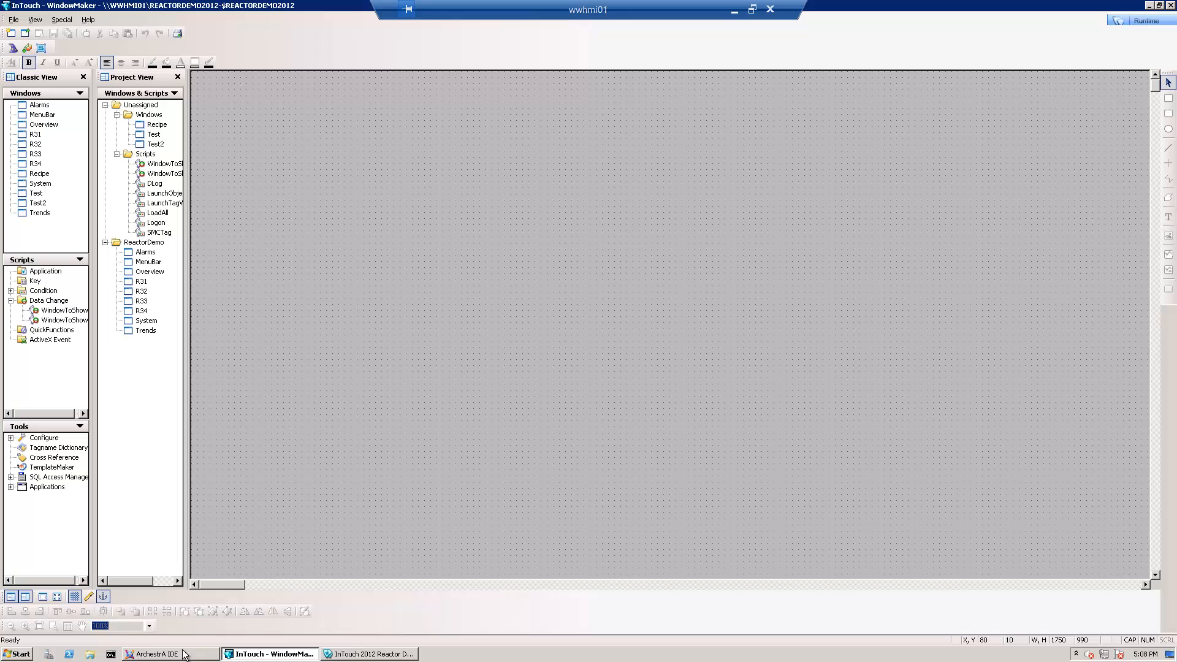
pyautogui.click(177, 656)
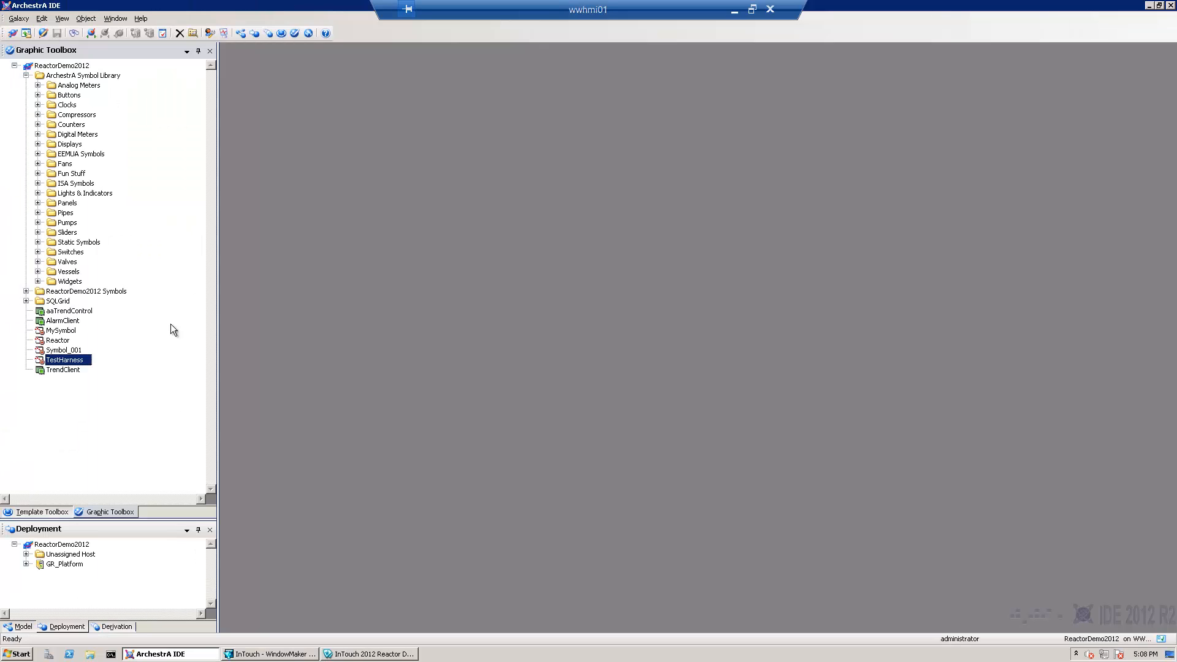
pyautogui.doubleClick(57, 361)
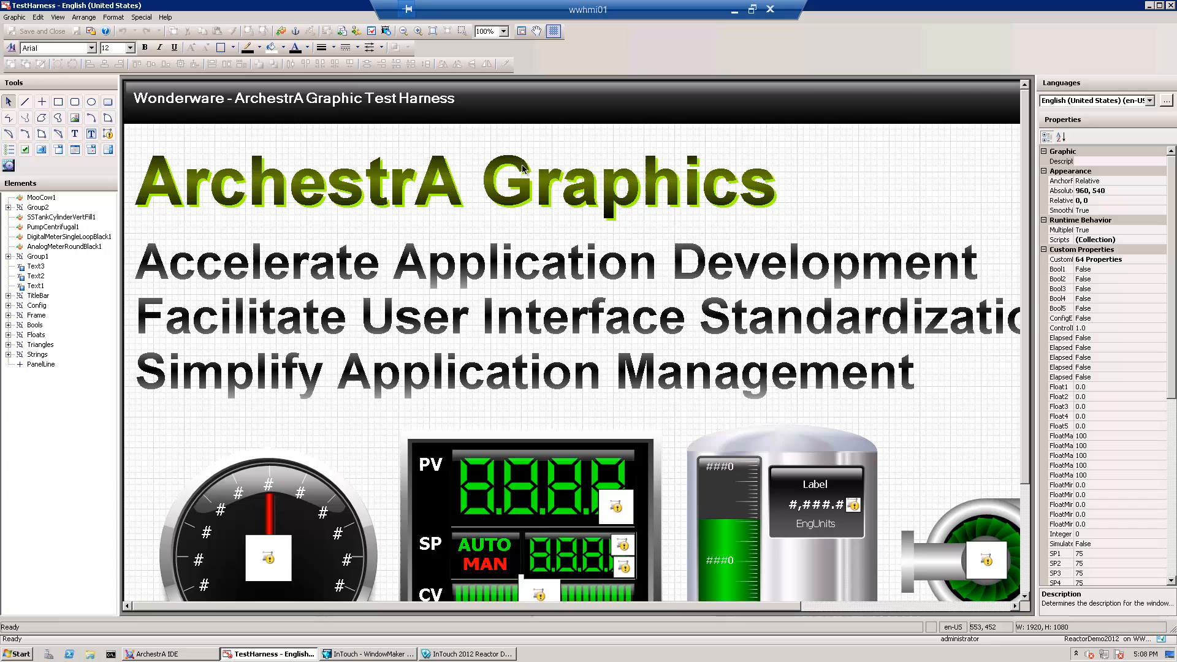
# Delete the round analog meter, digital loop meter, cylindrical tank and centrifugal pump from the TestHarness graphic
pyautogui.click(503, 31)
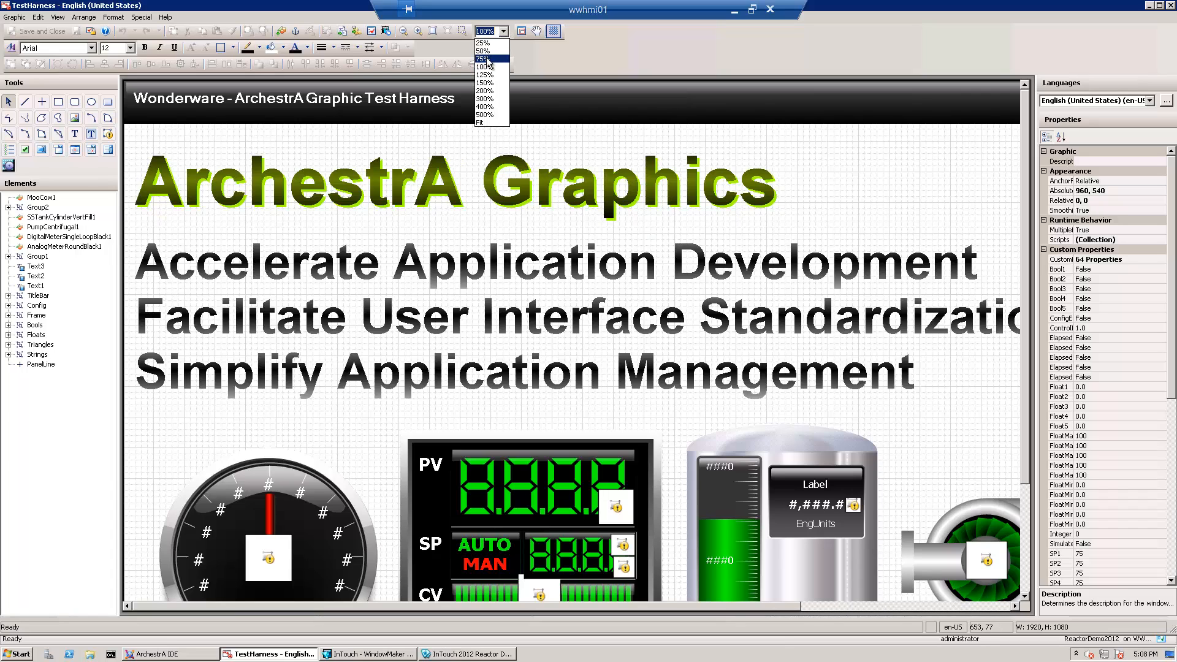
pyautogui.click(483, 58)
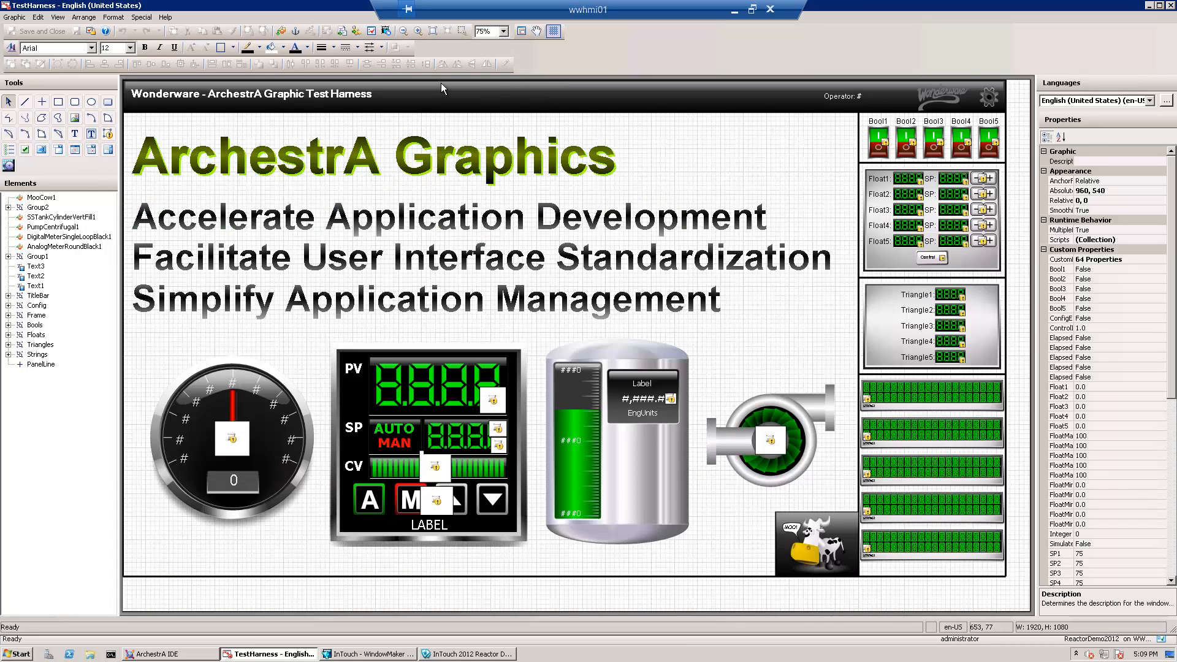
pyautogui.click(222, 420)
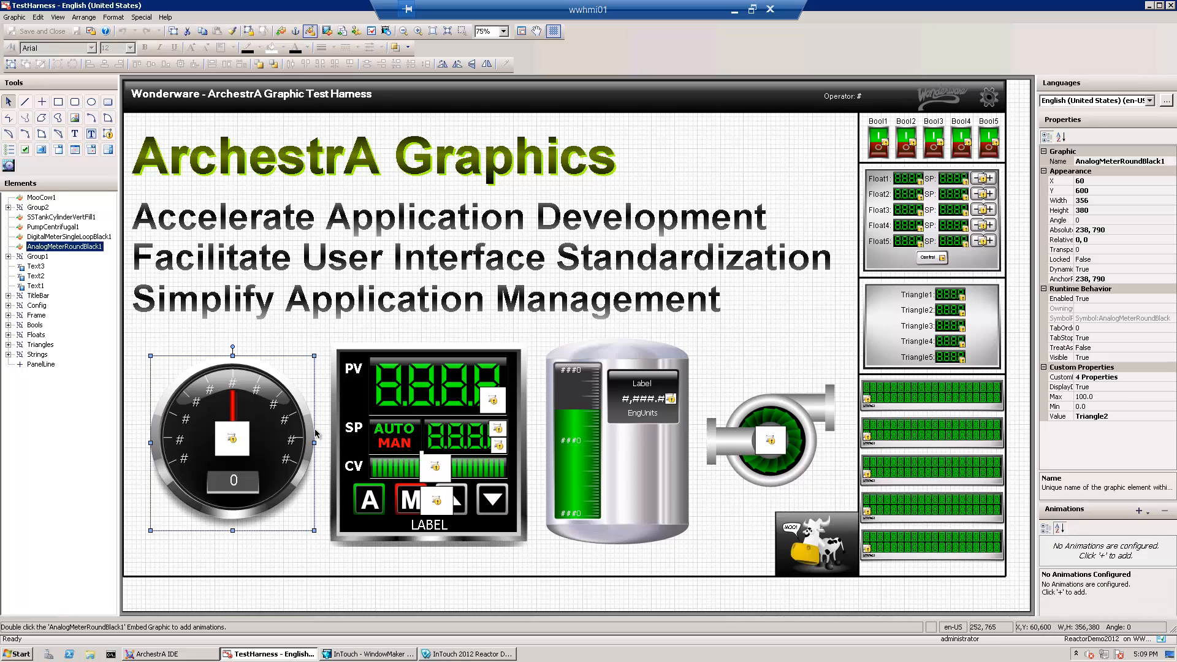
pyautogui.keyDown('shift'); pyautogui.click(397, 409); pyautogui.keyUp('shift')
pyautogui.keyDown('shift'); pyautogui.click(619, 435); pyautogui.keyUp('shift')
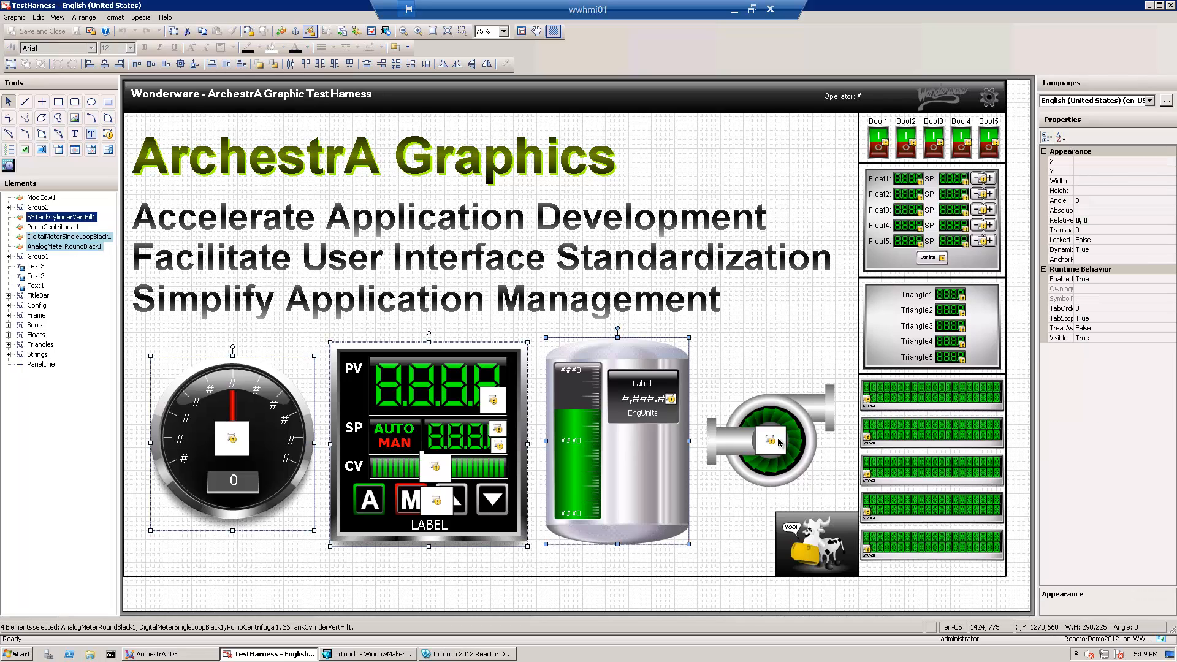
pyautogui.keyDown('shift'); pyautogui.click(754, 435); pyautogui.keyUp('shift')
pyautogui.press('Delete')
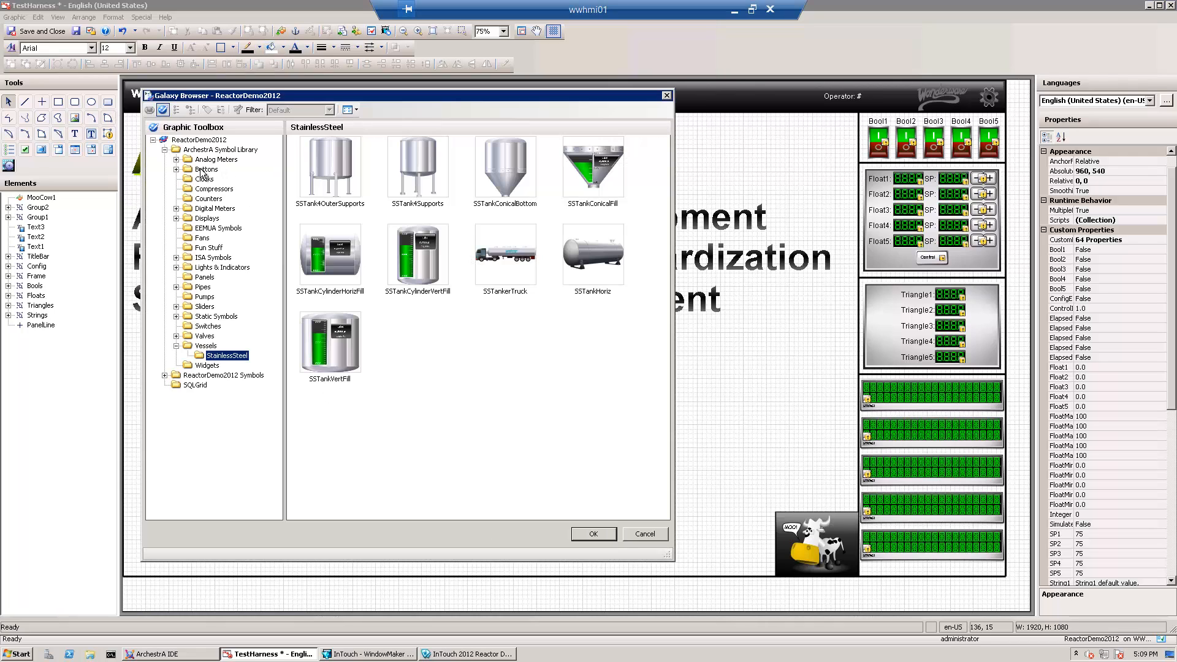
# Embed AnalogMeterRoundBlack from the Black&Chrome analog meters below the text lines and enlarge it to about 320 by 341
pyautogui.doubleClick(208, 160)
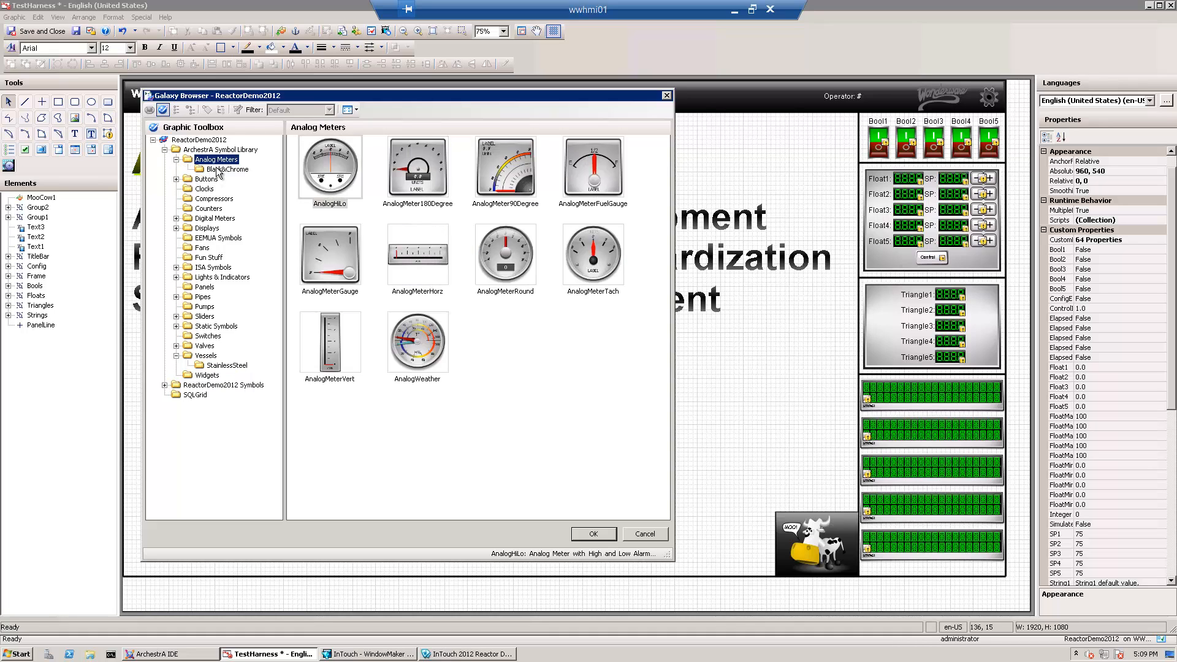
pyautogui.click(219, 171)
pyautogui.click(408, 251)
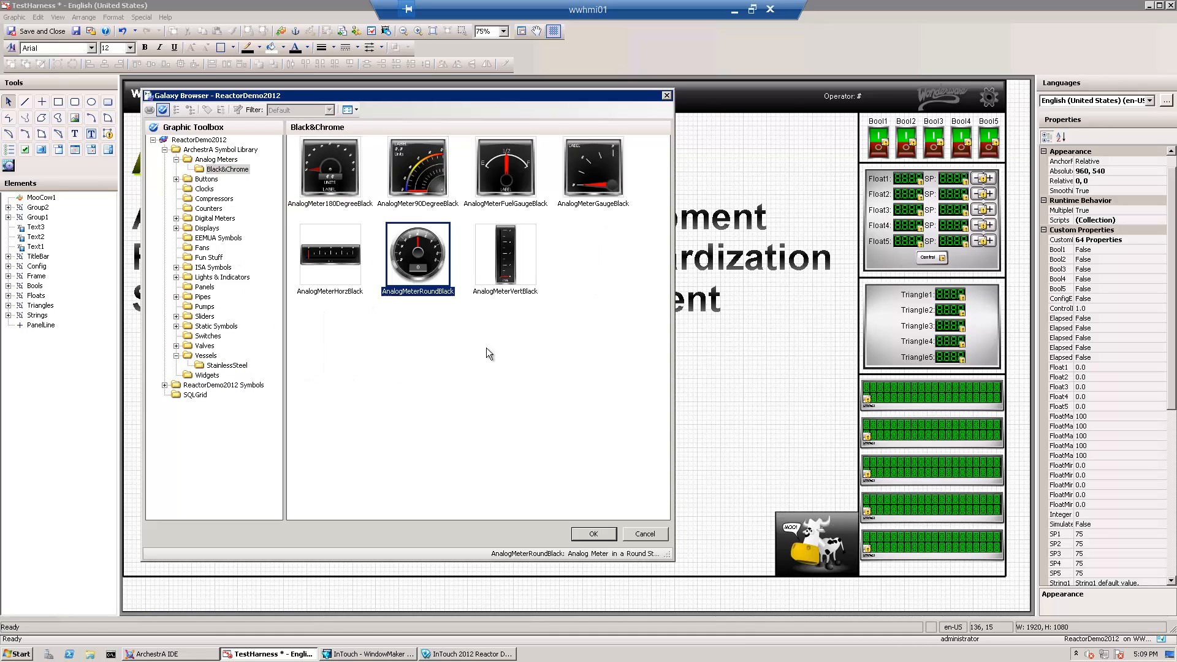
pyautogui.click(587, 535)
pyautogui.click(157, 351)
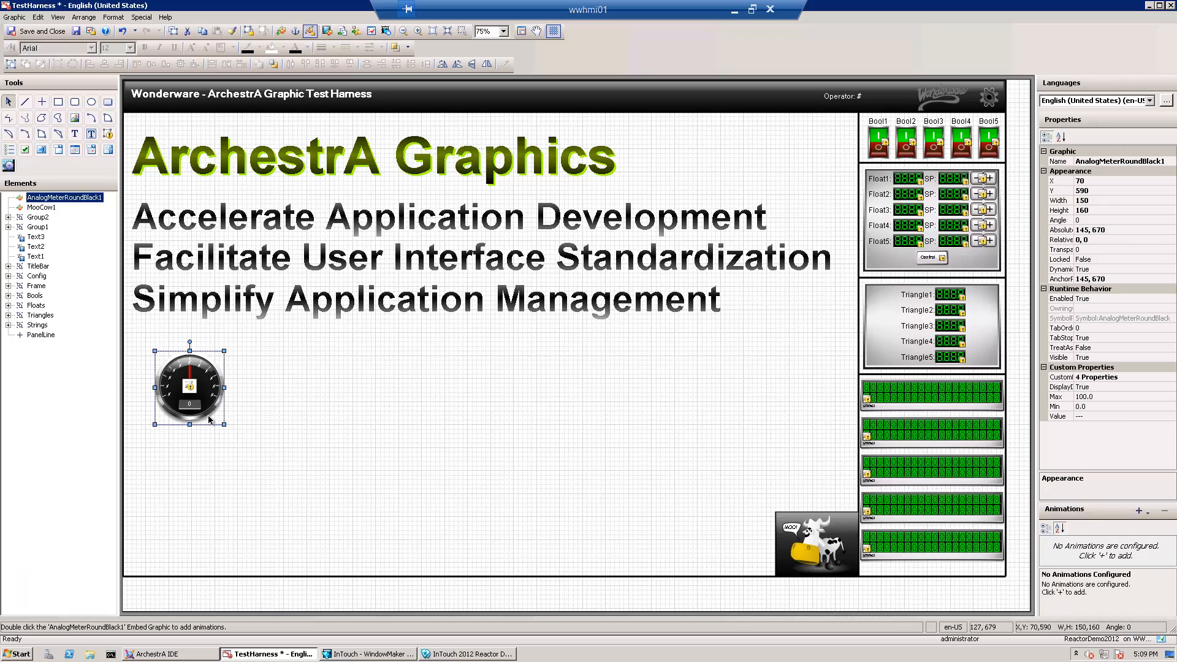
pyautogui.moveTo(223, 424); pyautogui.dragTo(302, 508)
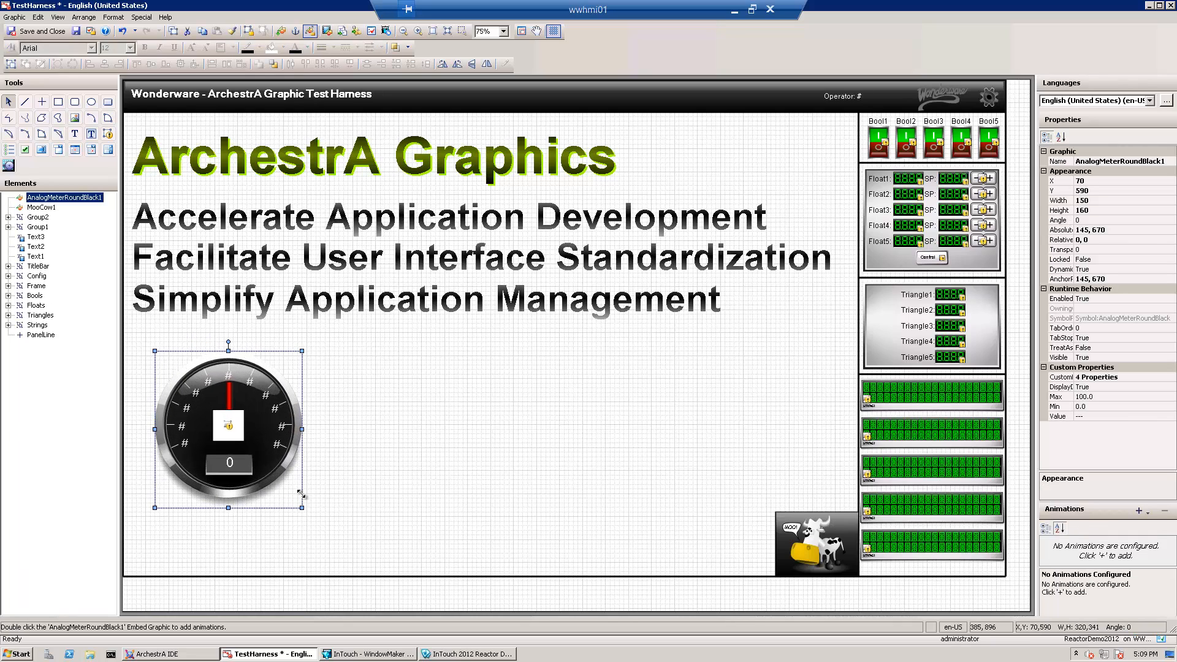
# Link the round meter's Value custom property to the TestHarness property Triangle1
pyautogui.rightClick(253, 397)
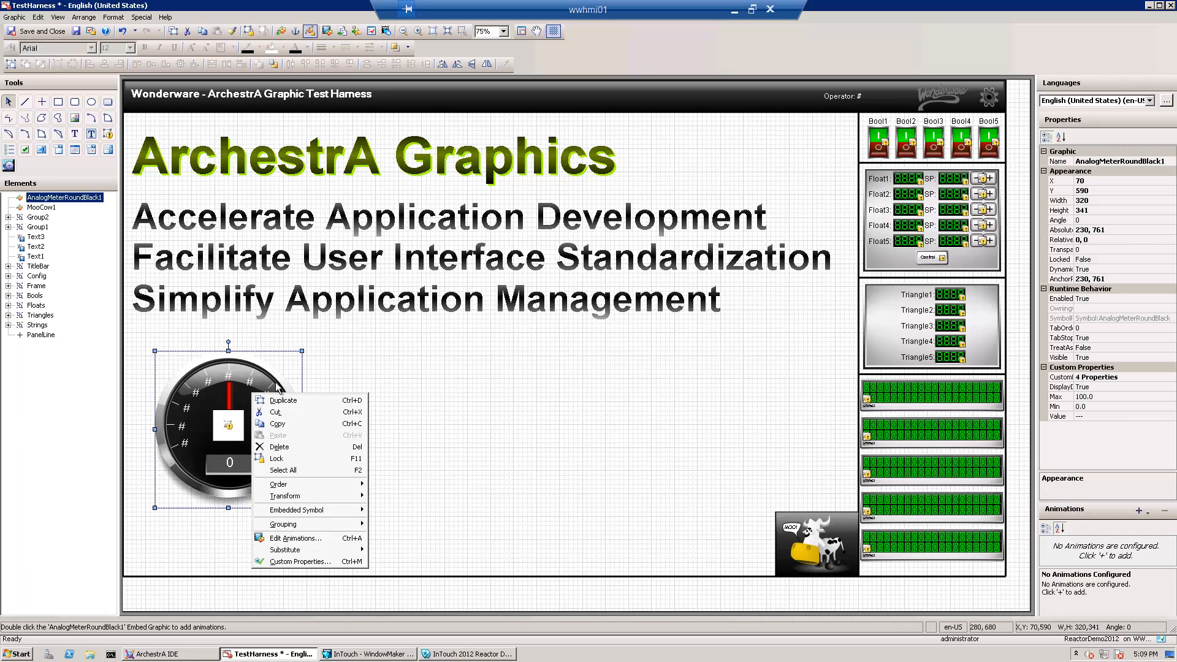
pyautogui.click(307, 561)
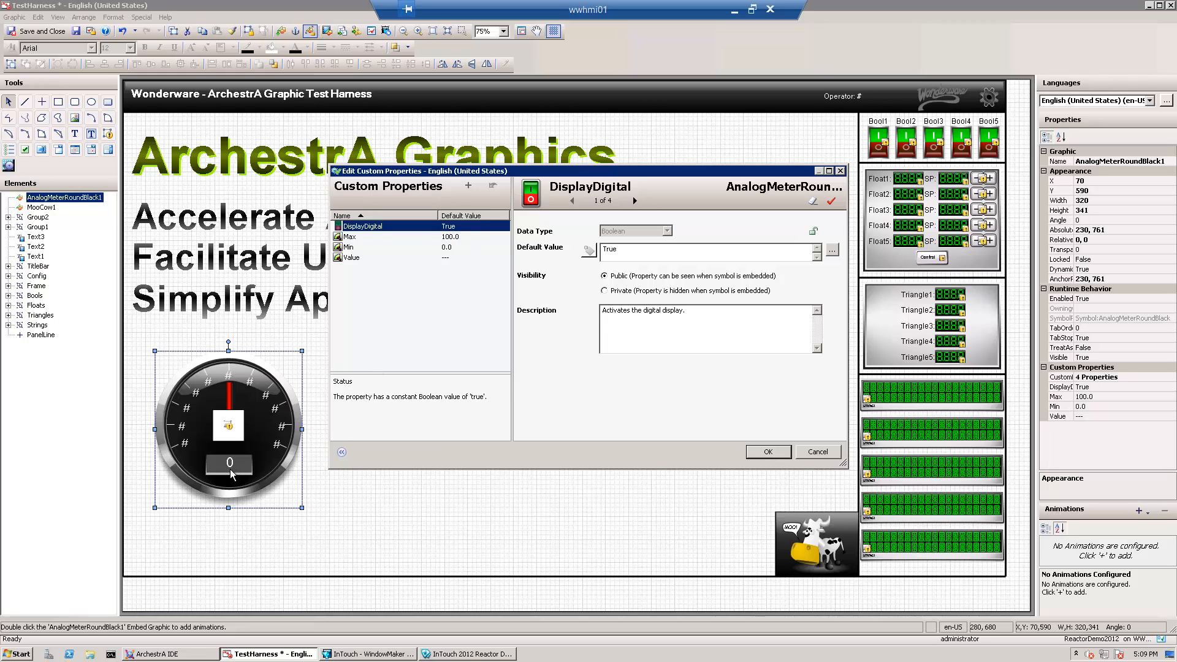
pyautogui.click(355, 259)
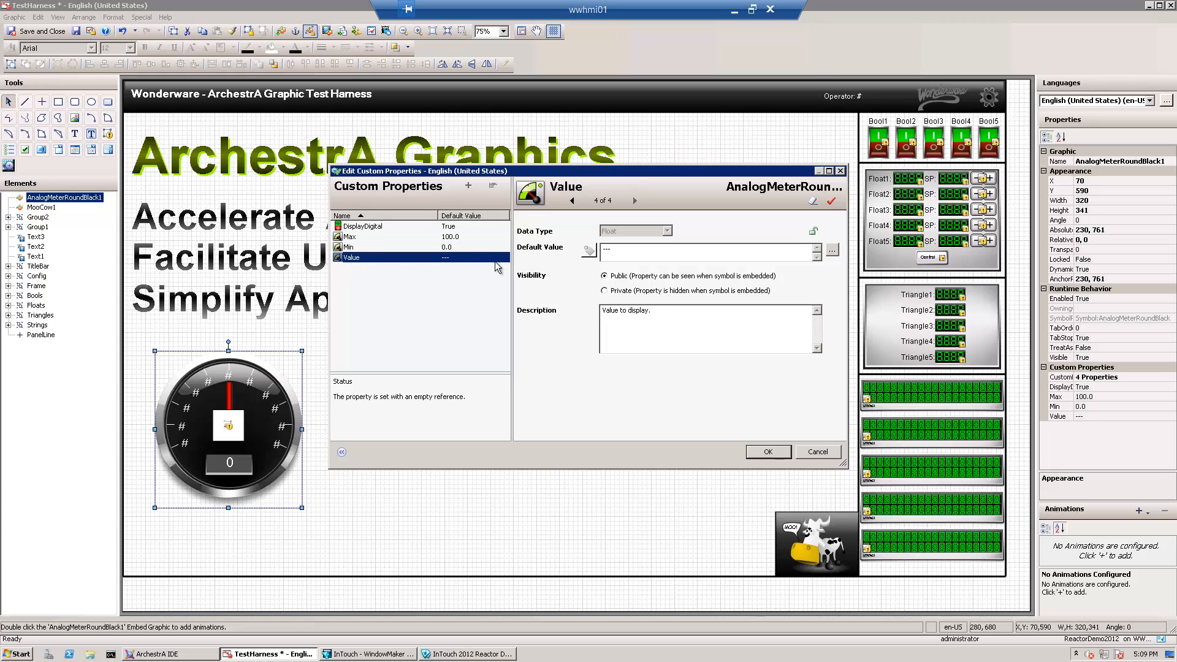
pyautogui.click(626, 251)
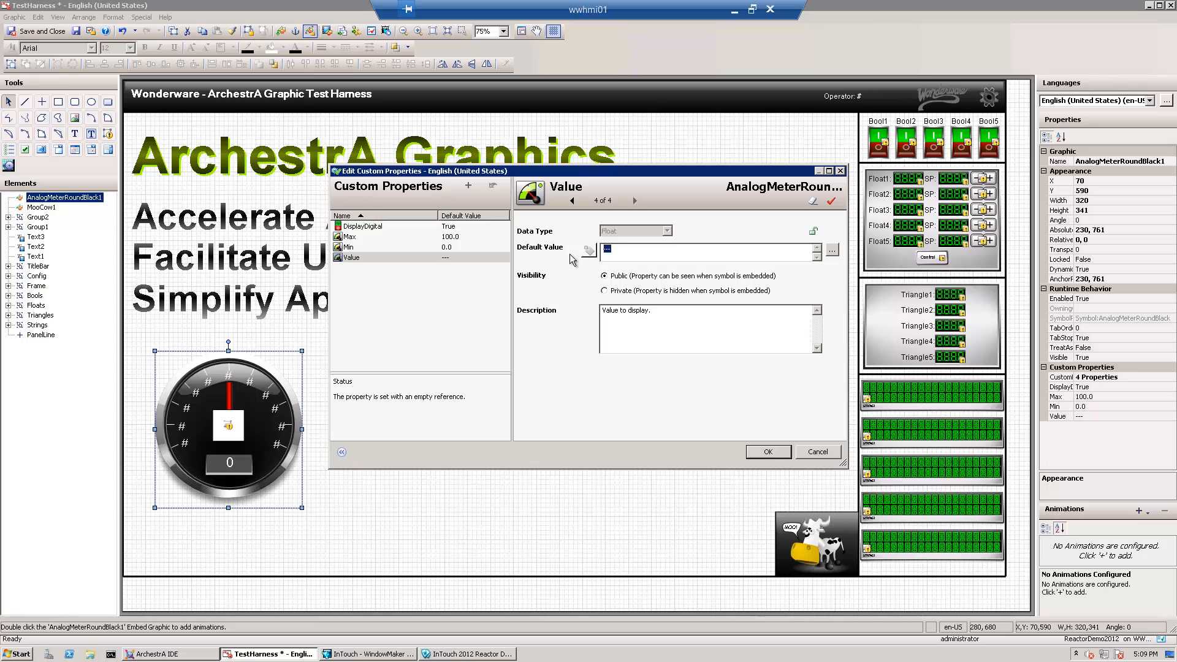
pyautogui.click(831, 249)
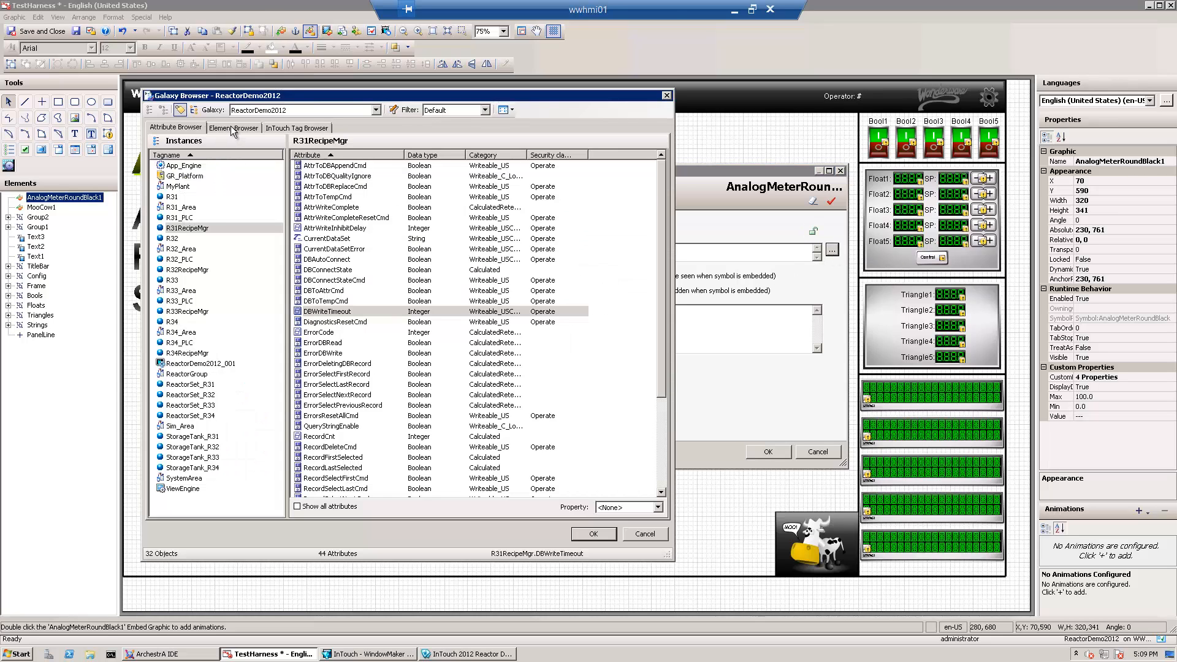
pyautogui.click(230, 127)
pyautogui.click(191, 154)
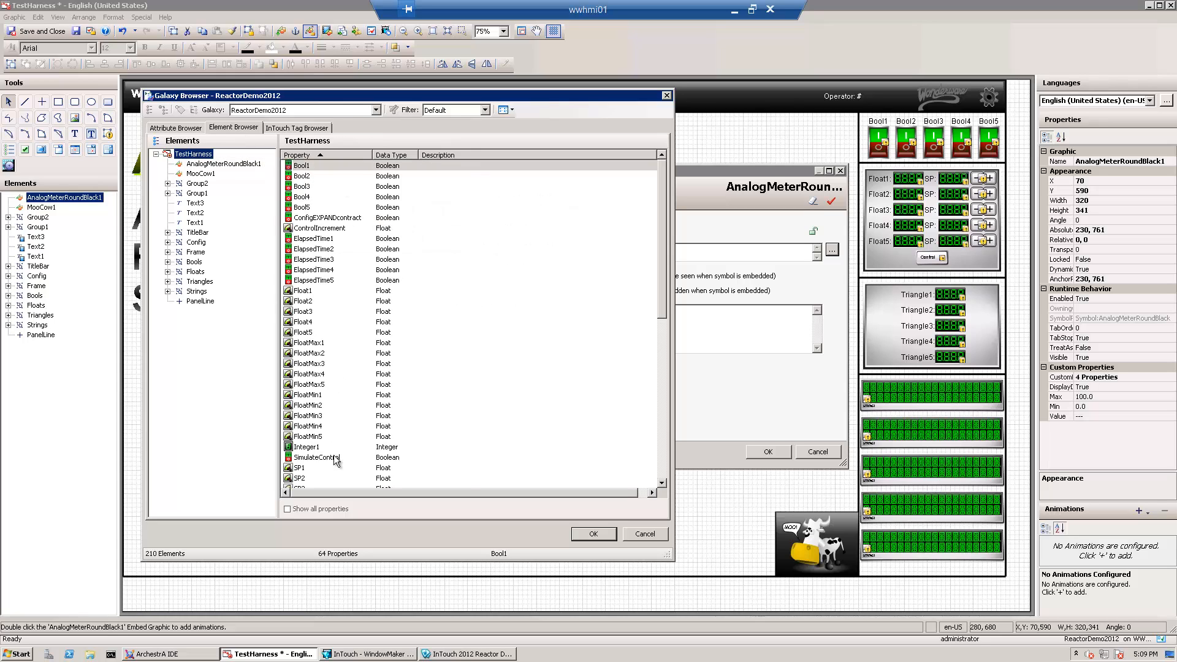
pyautogui.moveTo(663, 298); pyautogui.dragTo(652, 416)
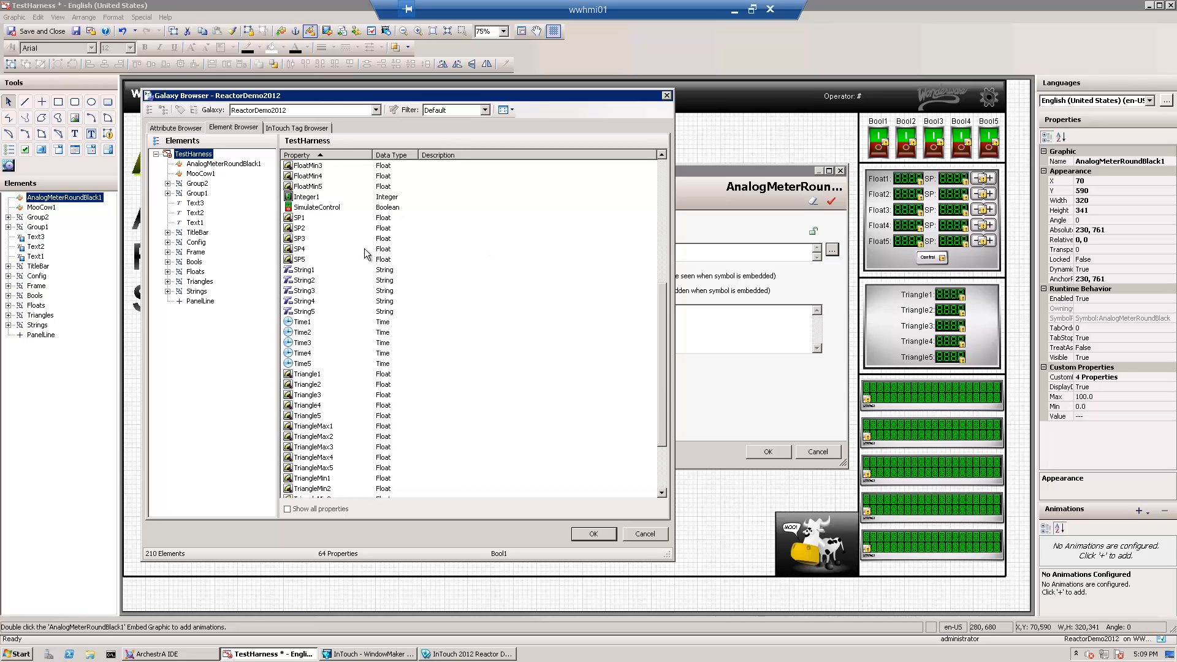
pyautogui.click(306, 375)
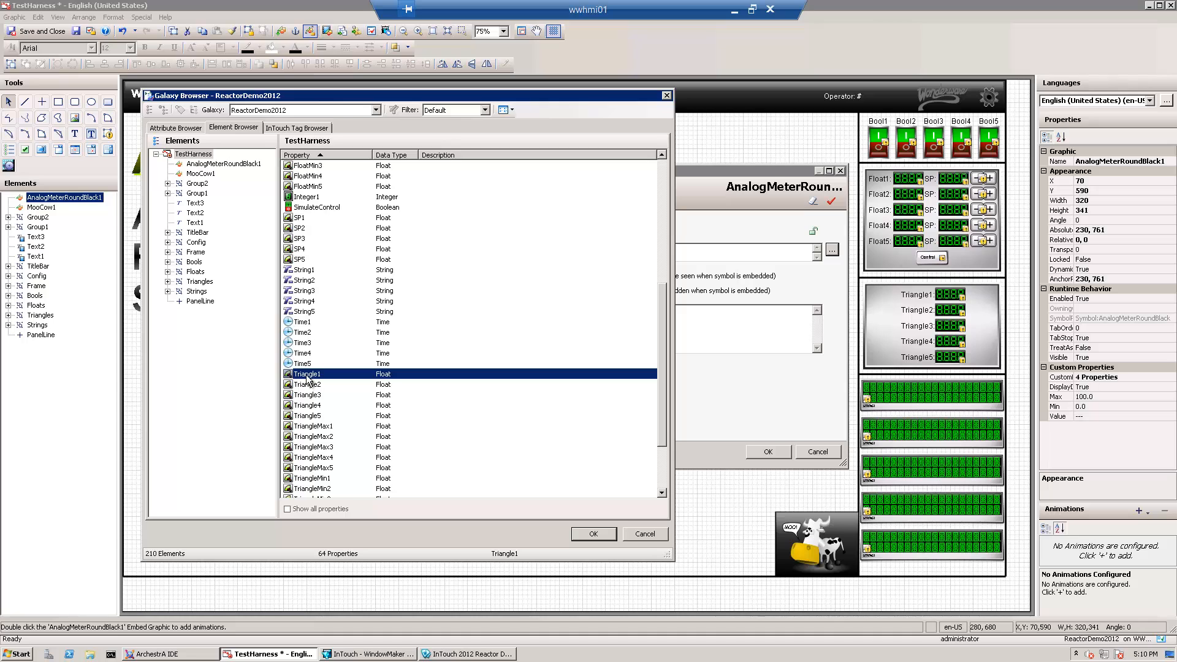
pyautogui.click(593, 534)
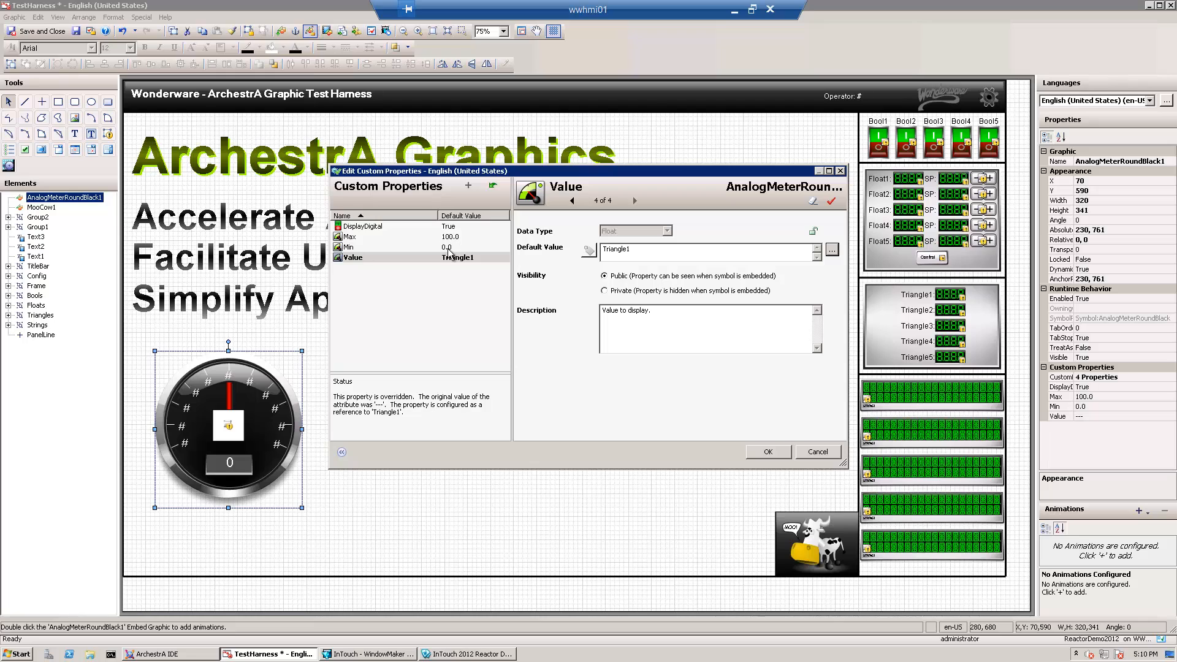
pyautogui.click(768, 453)
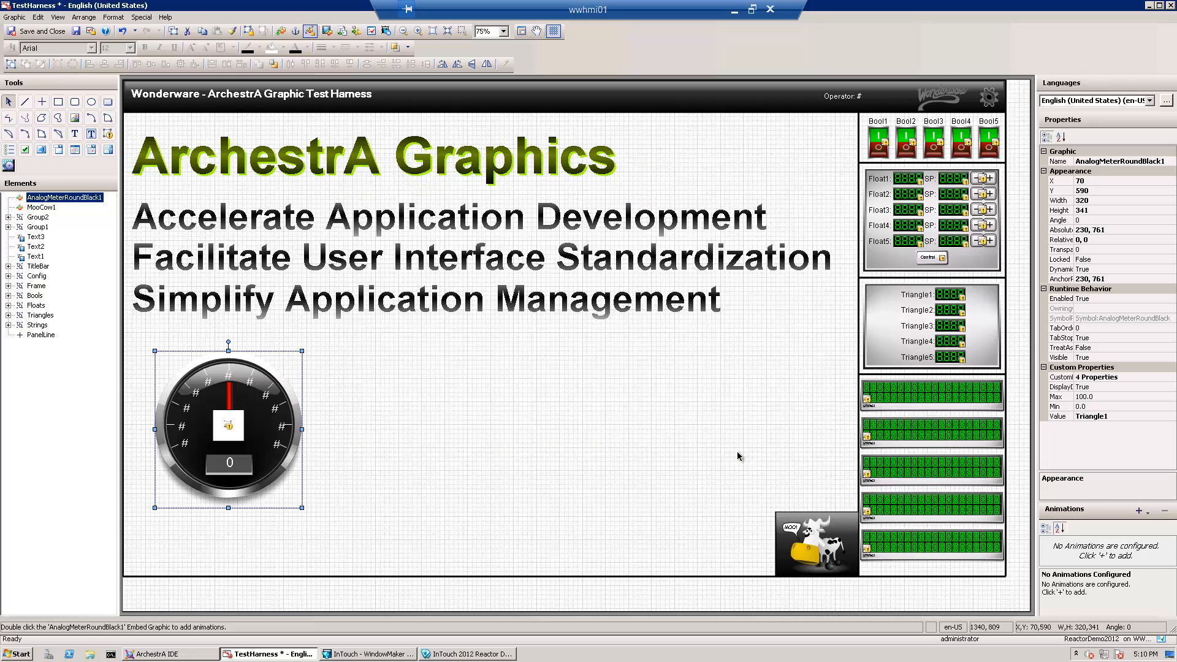
# Duplicate the round meter and place the copy beside the original at about X 420, Y 600
pyautogui.rightClick(228, 384)
pyautogui.click(272, 390)
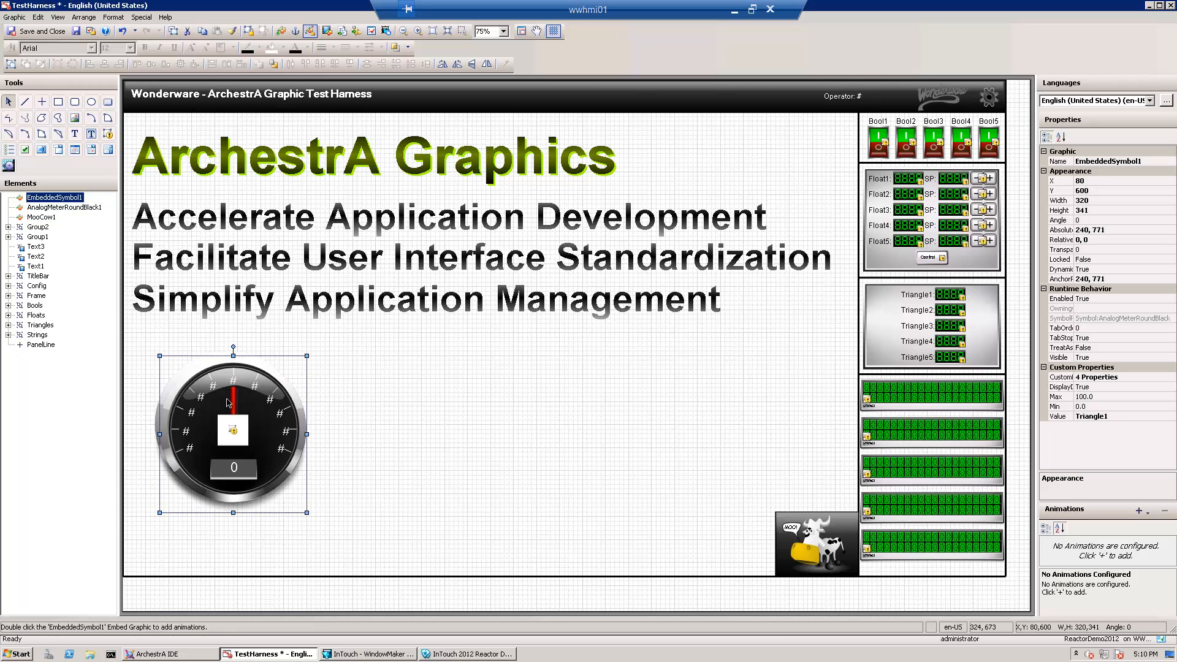
pyautogui.moveTo(228, 403); pyautogui.dragTo(383, 405)
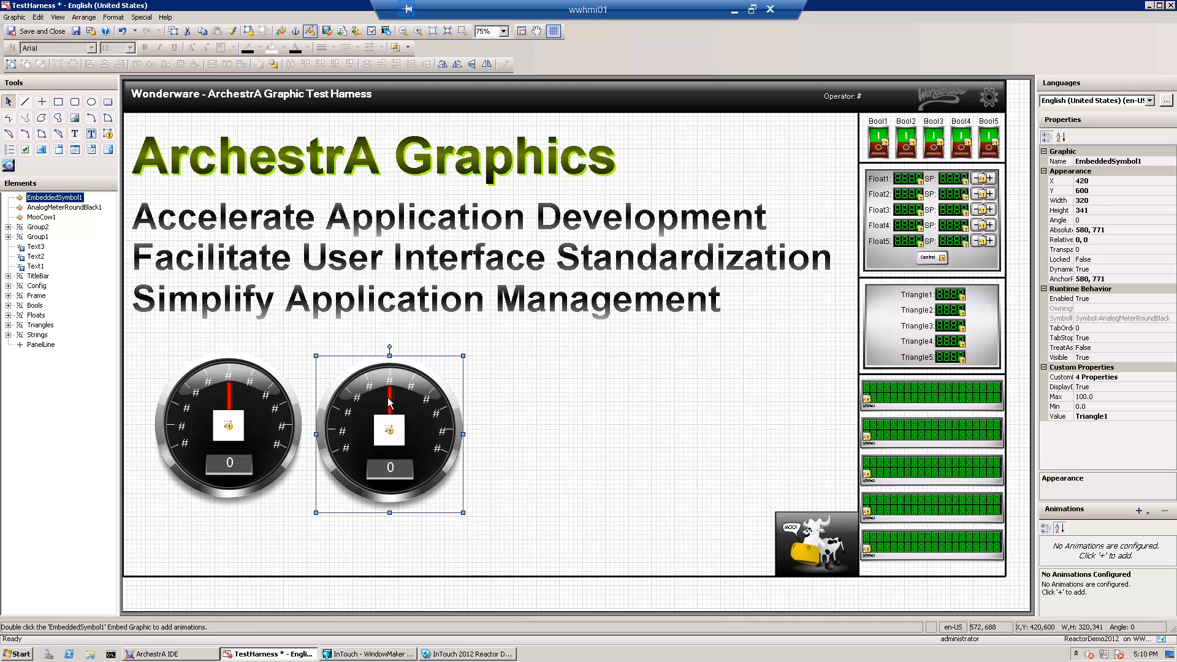
# Set the copied meter's Value custom property to Triangle2
pyautogui.rightClick(390, 397)
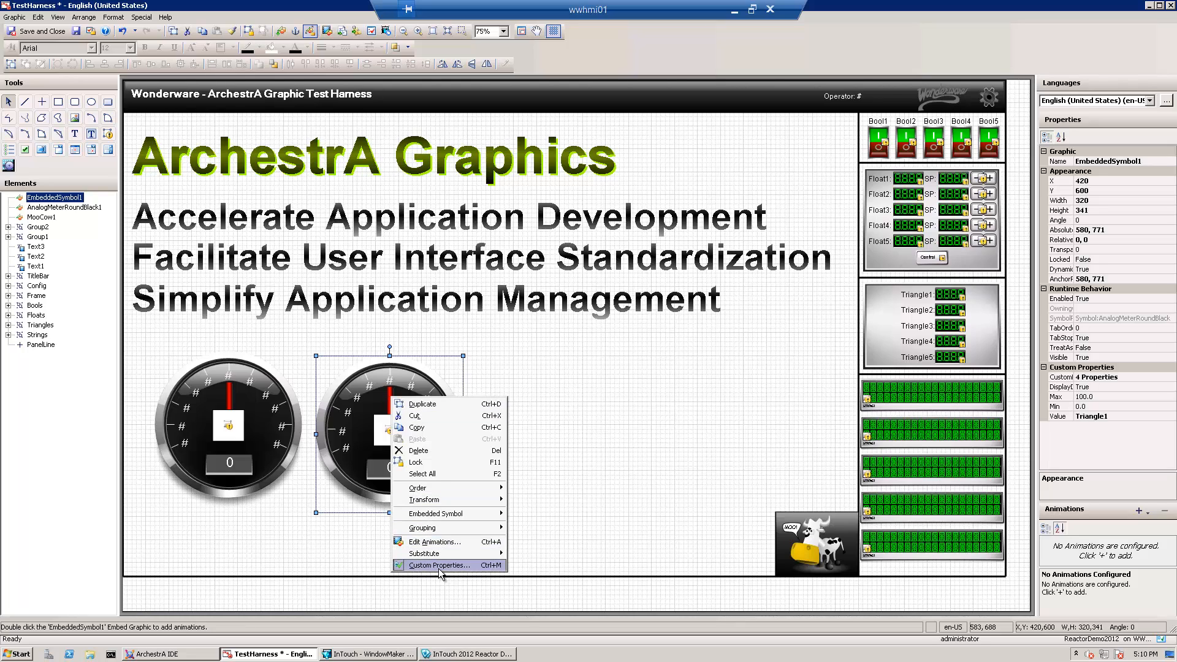
pyautogui.click(439, 567)
pyautogui.click(468, 258)
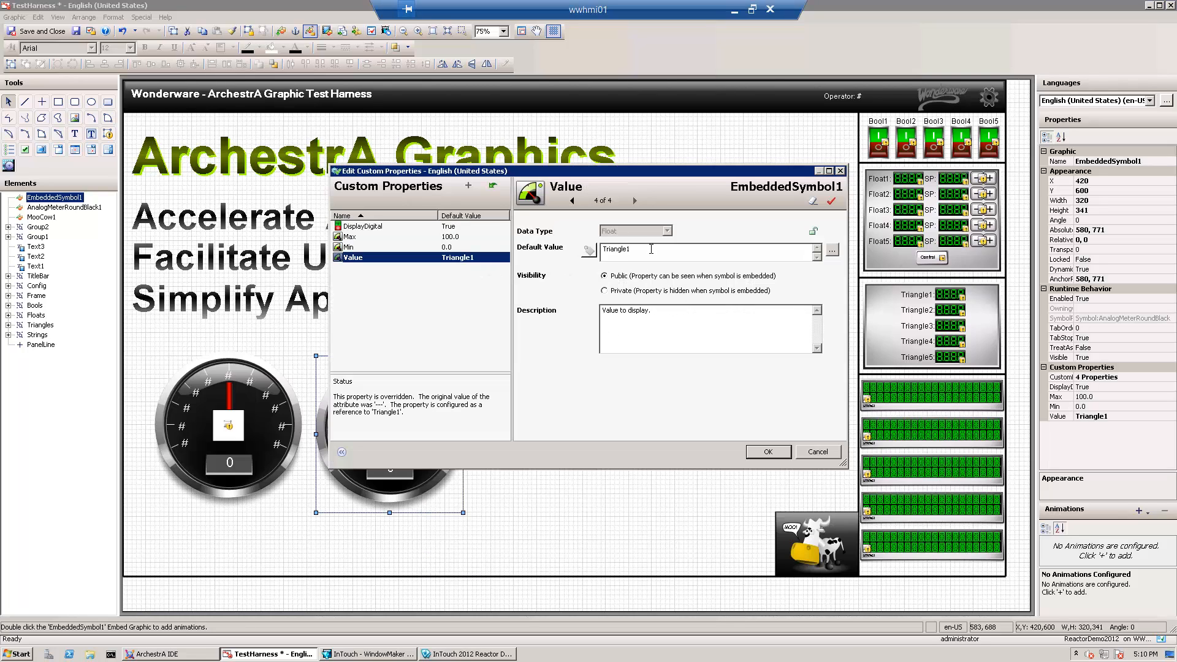
pyautogui.write('2')
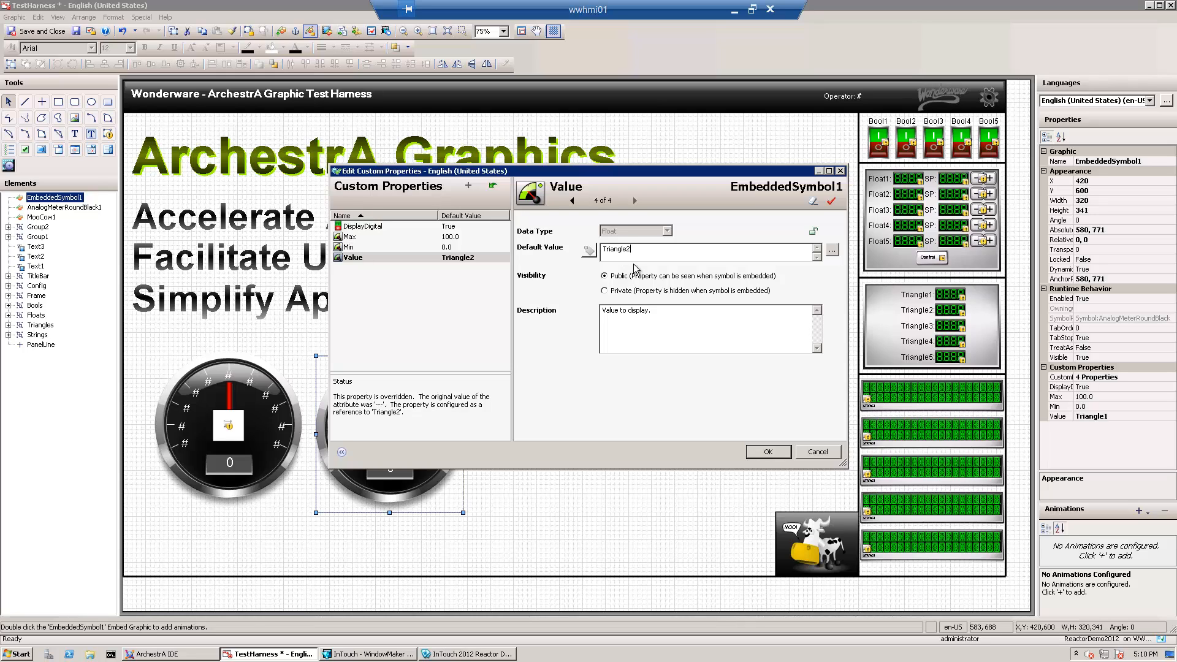
pyautogui.click(764, 455)
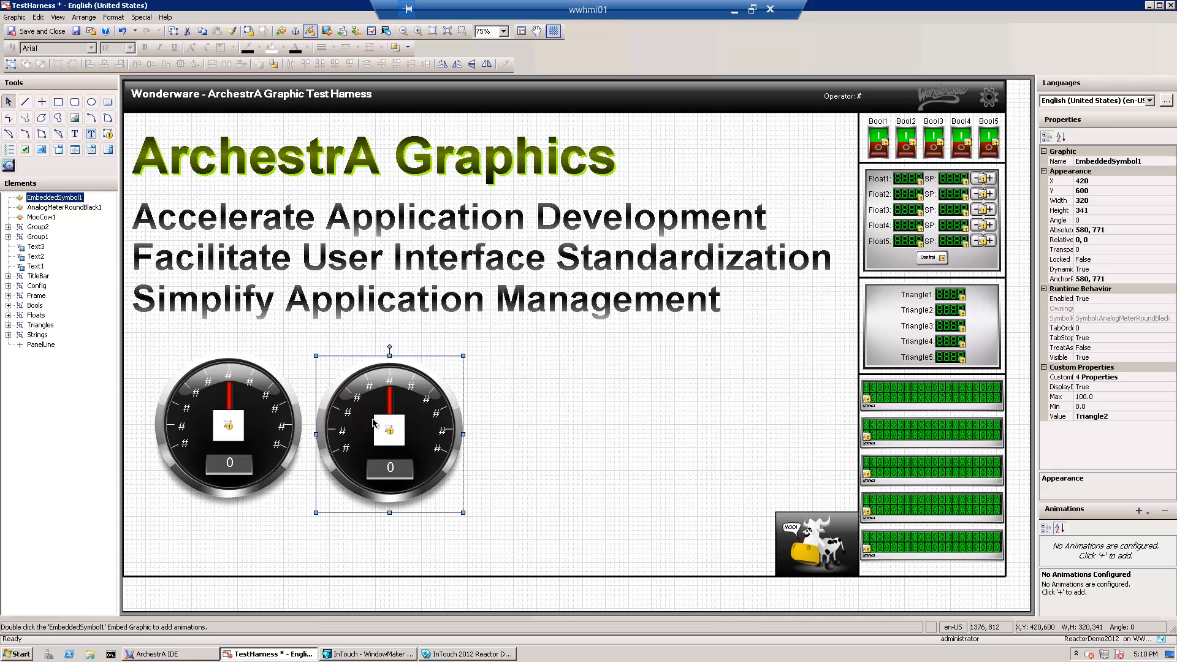
# Duplicate the second round meter at about X 770, Y 610 and set the copy's Value custom property to Triangle3
pyautogui.rightClick(381, 423)
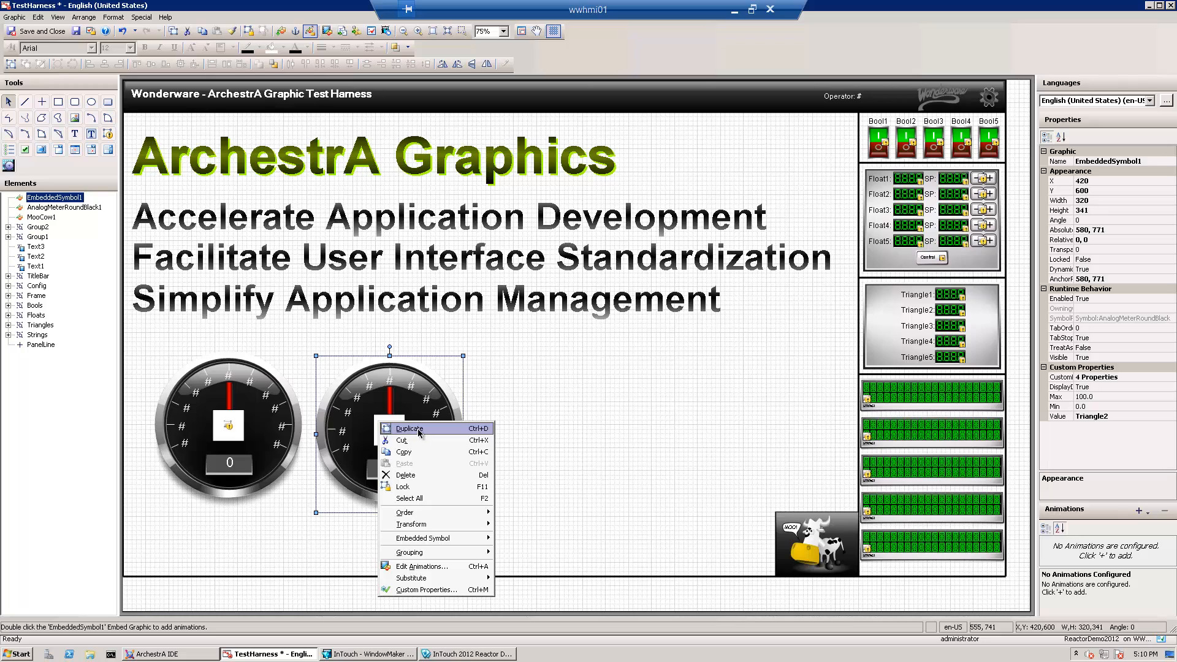
pyautogui.click(417, 428)
pyautogui.rightClick(539, 421)
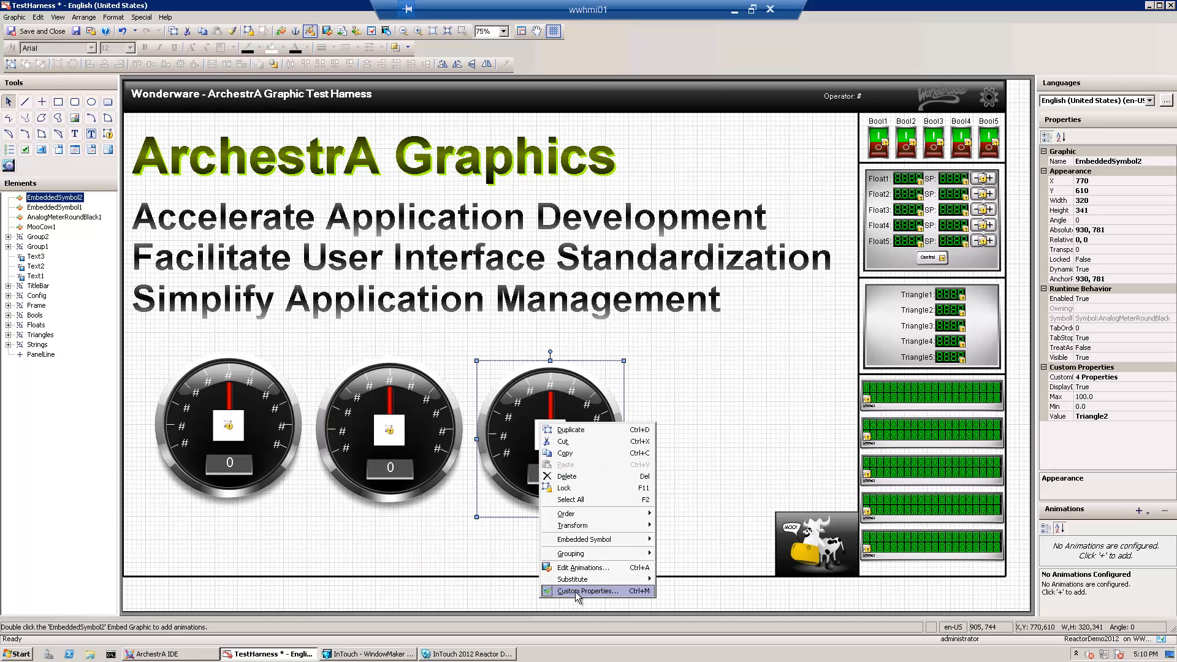
pyautogui.click(584, 590)
pyautogui.click(432, 258)
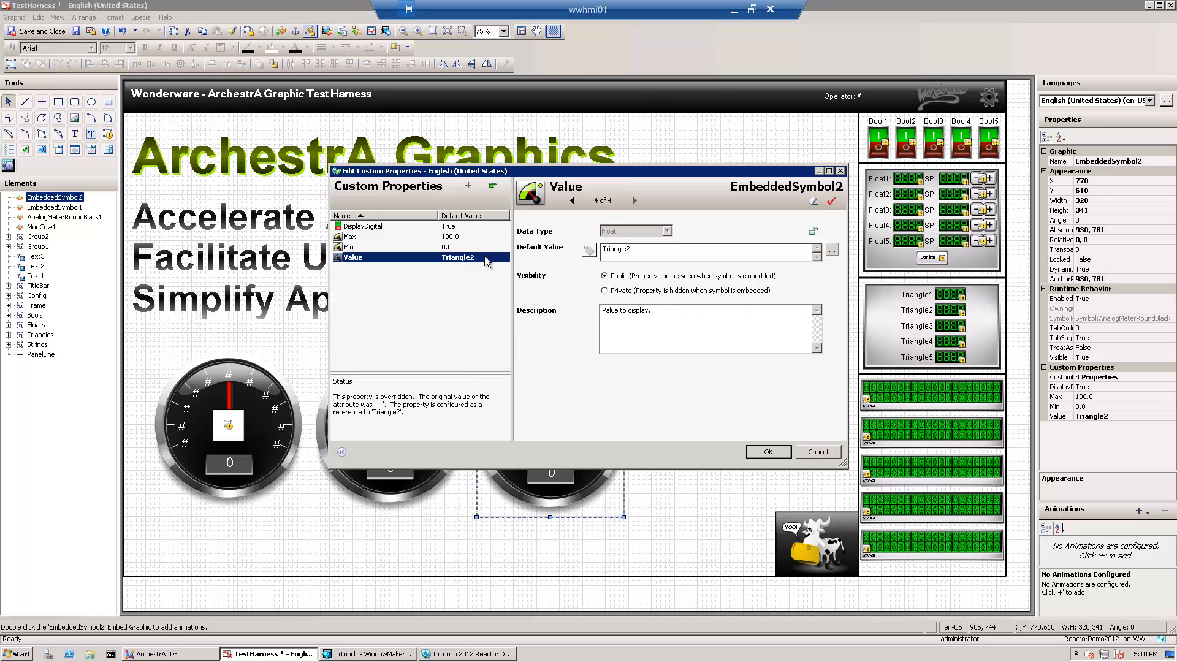
pyautogui.click(613, 256)
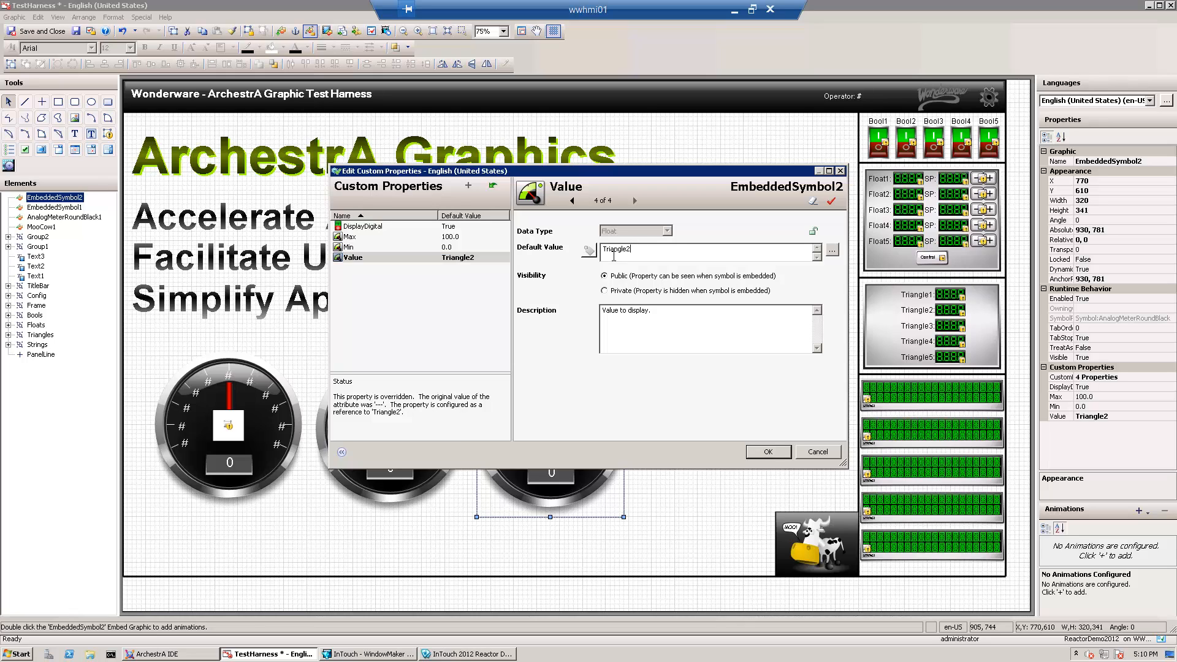
pyautogui.click(768, 452)
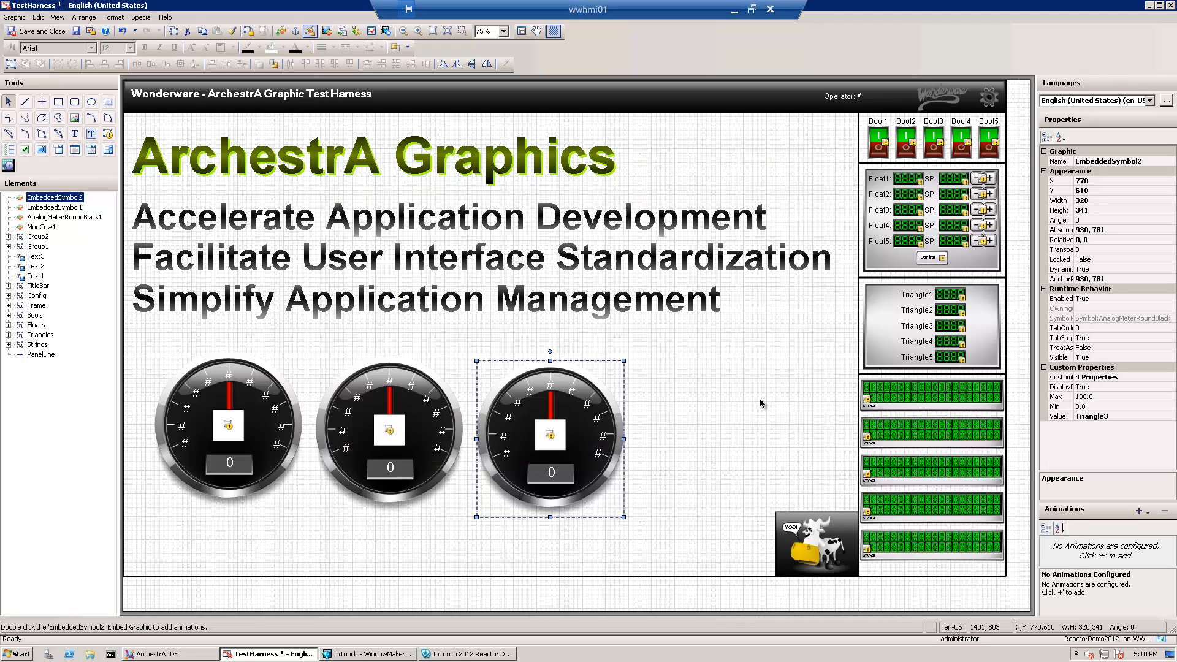
# Save the TestHarness graphic and start the runtime from InTouch WindowMaker to test the three meters
pyautogui.click(657, 362)
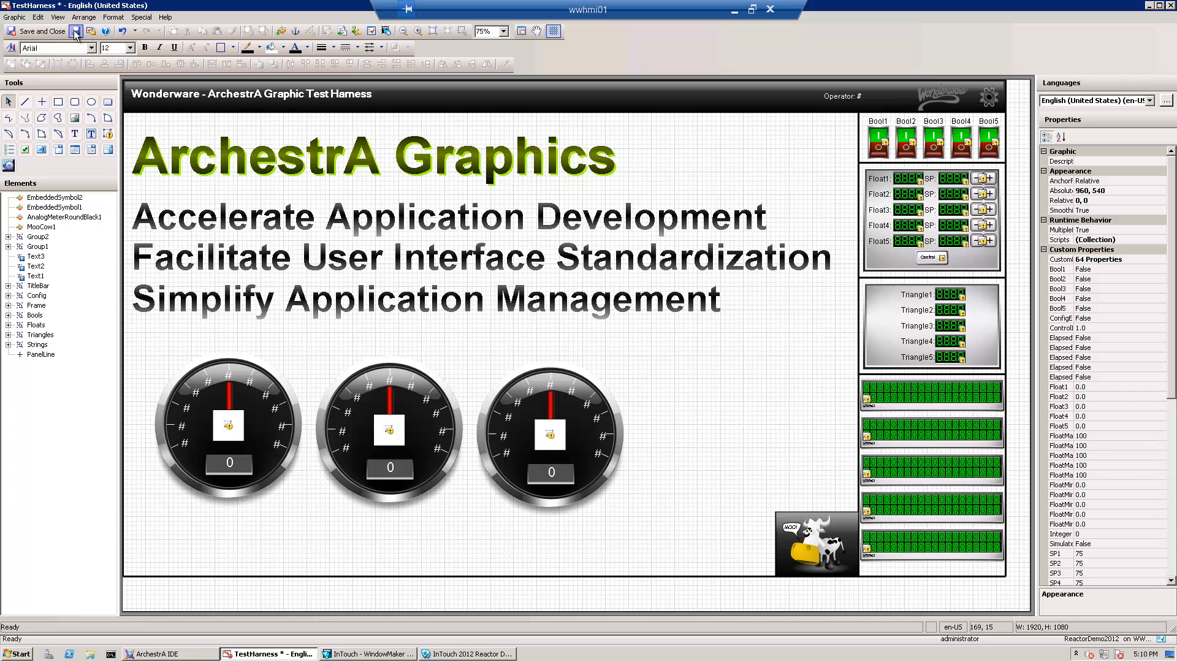
pyautogui.click(374, 654)
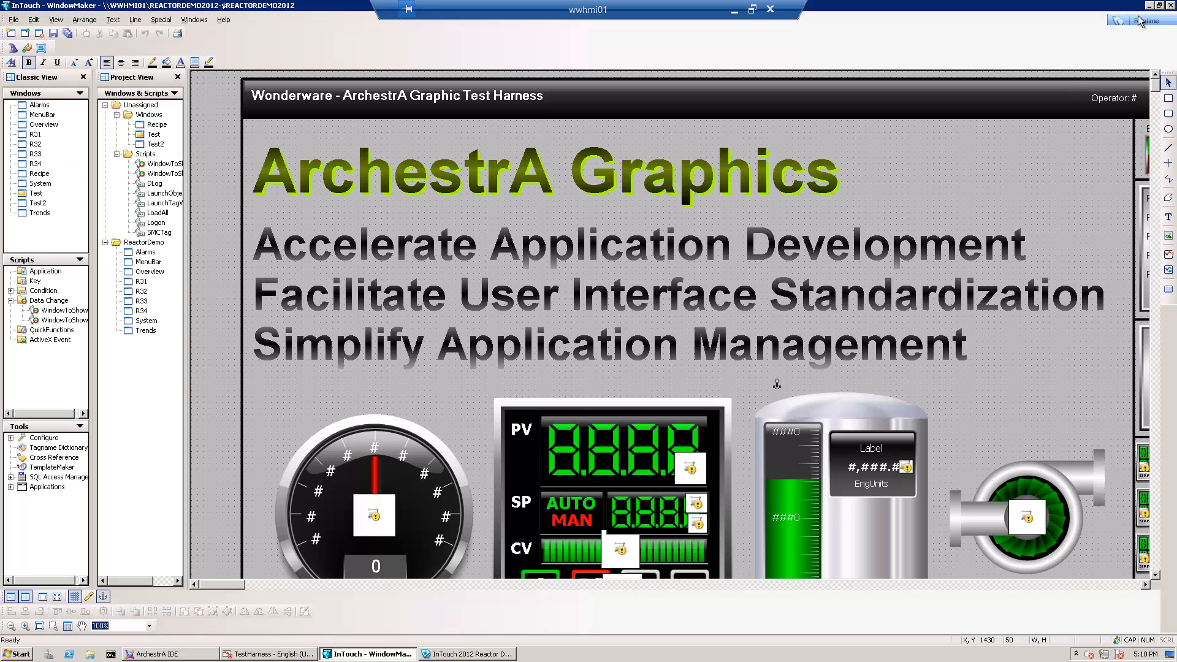
pyautogui.click(1139, 20)
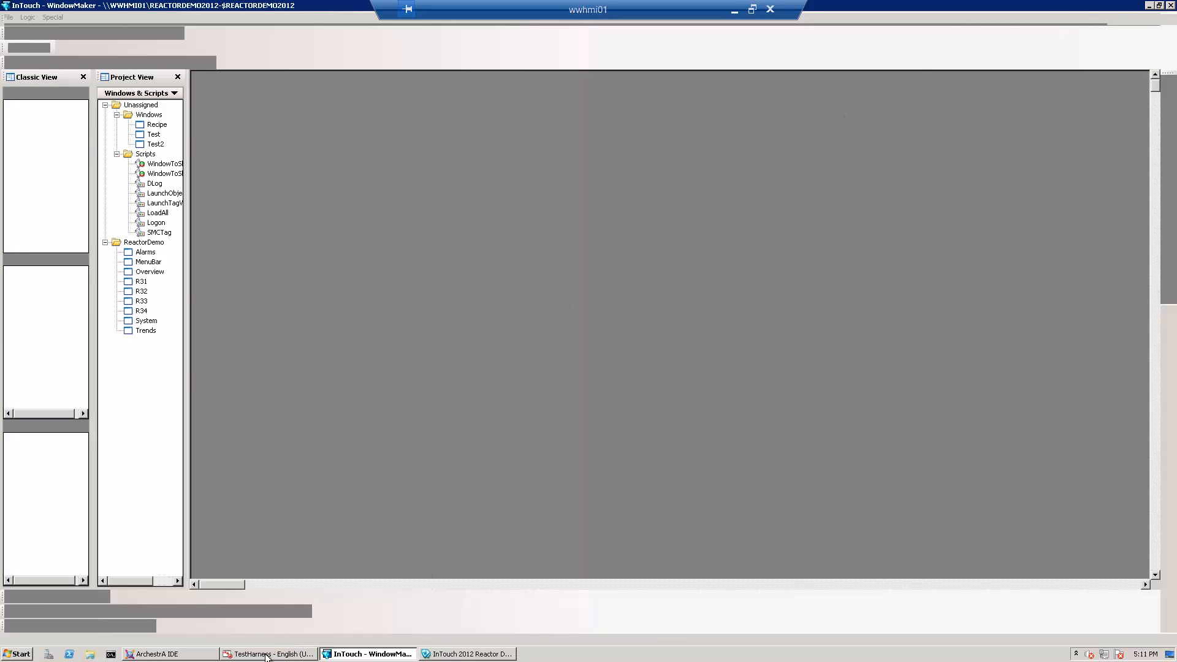
# Return to the TestHarness graphic editor and open the first meter's source symbol, AnalogMeterRoundBlack, for editing
pyautogui.click(266, 654)
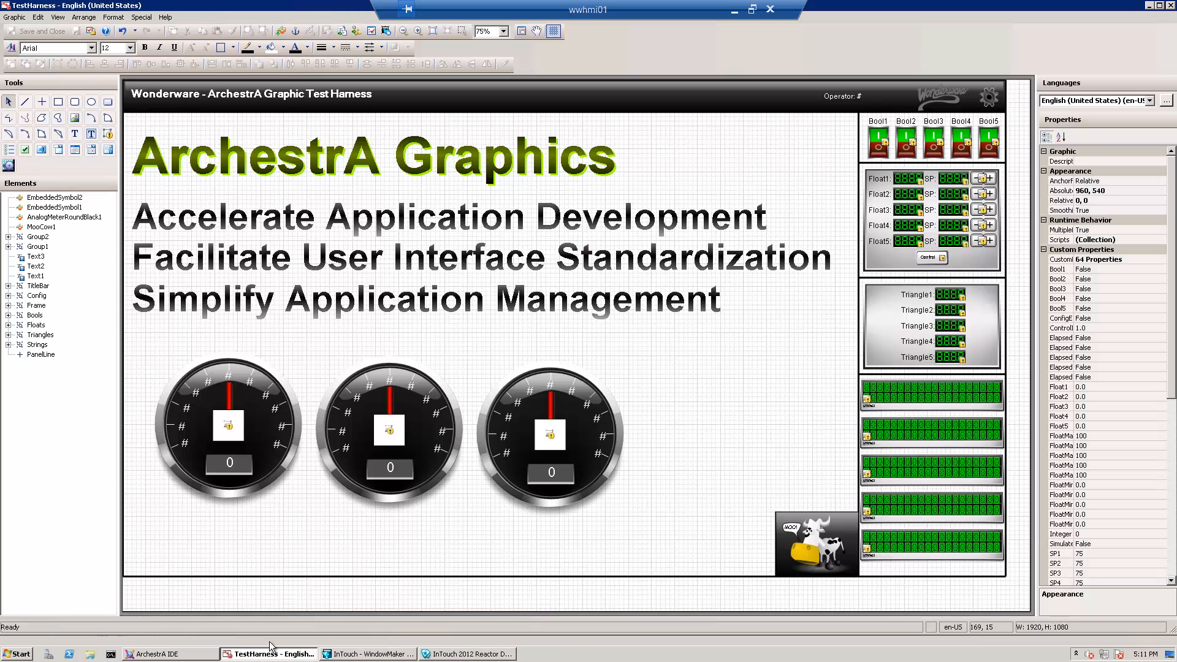
pyautogui.rightClick(257, 402)
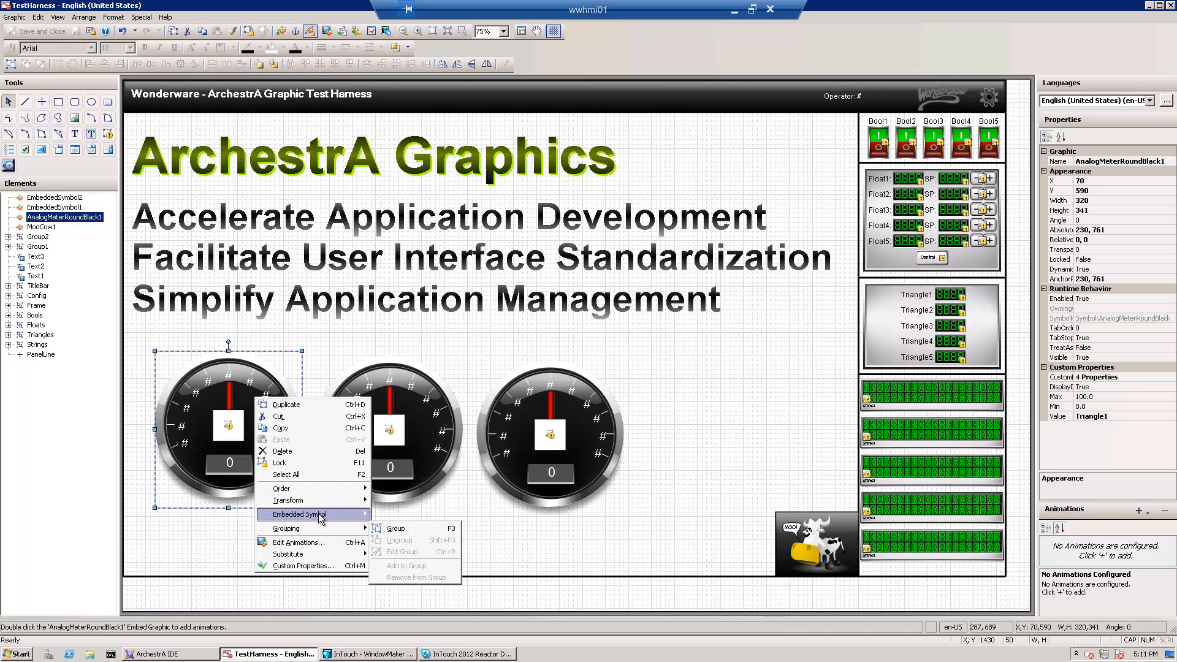
pyautogui.click(402, 515)
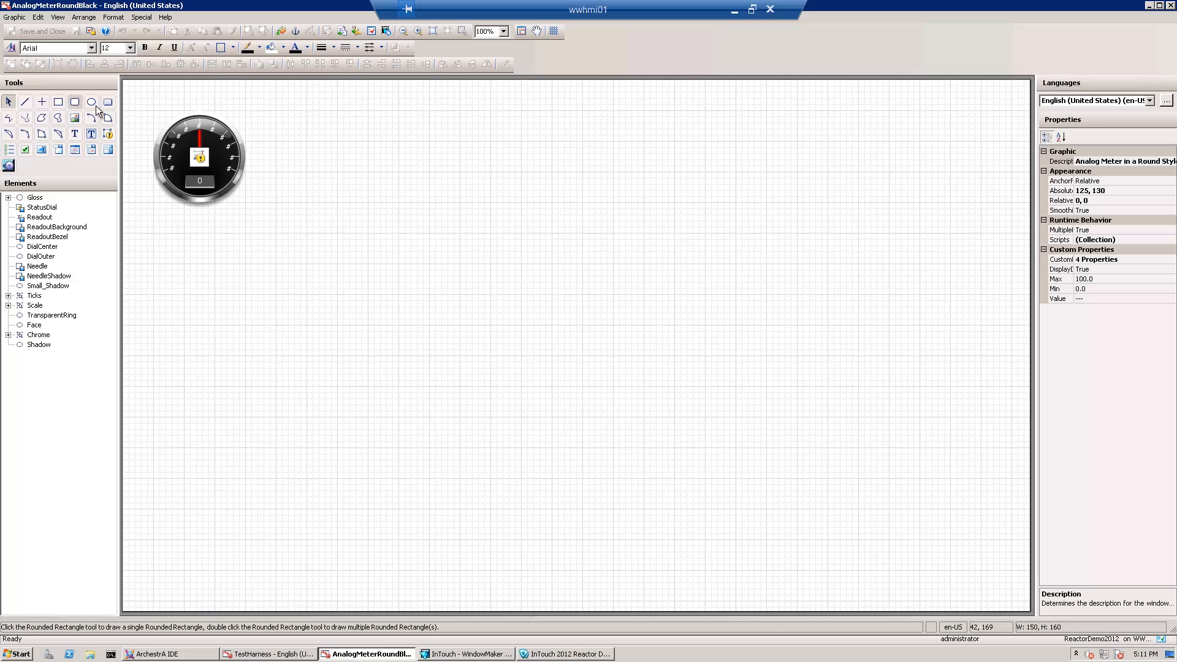
# Draw a solid yellow ellipse about 42 by 45 over the meter's center, positioned at about X 106, Y 104
pyautogui.click(90, 101)
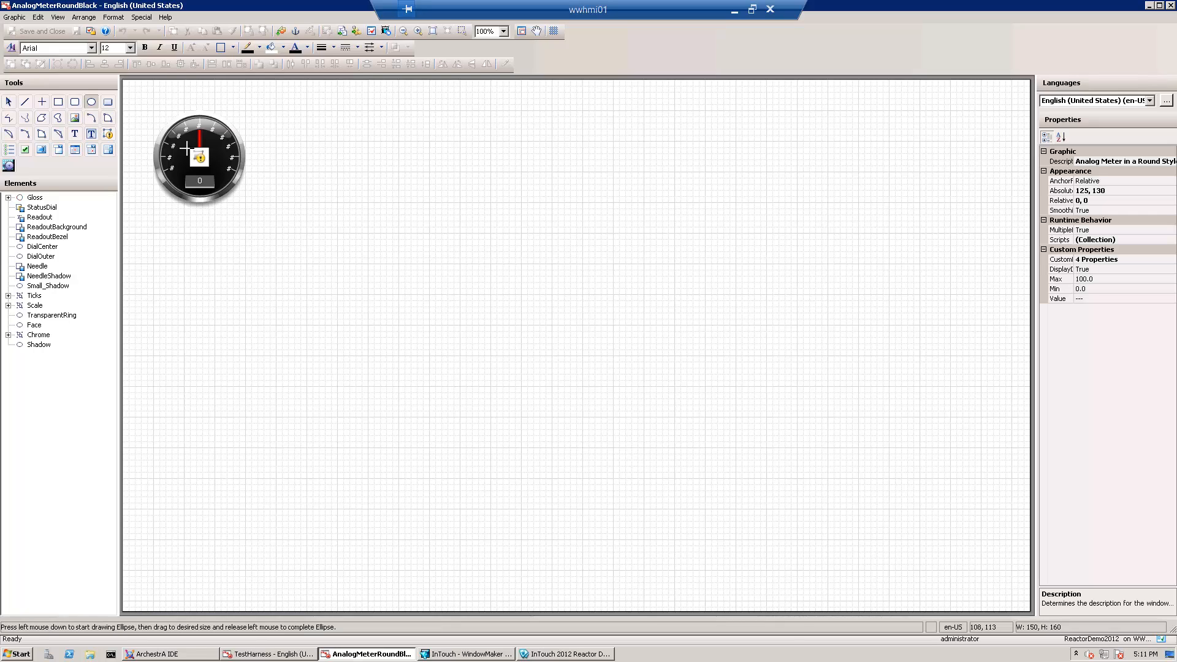
pyautogui.moveTo(185, 148); pyautogui.dragTo(210, 175)
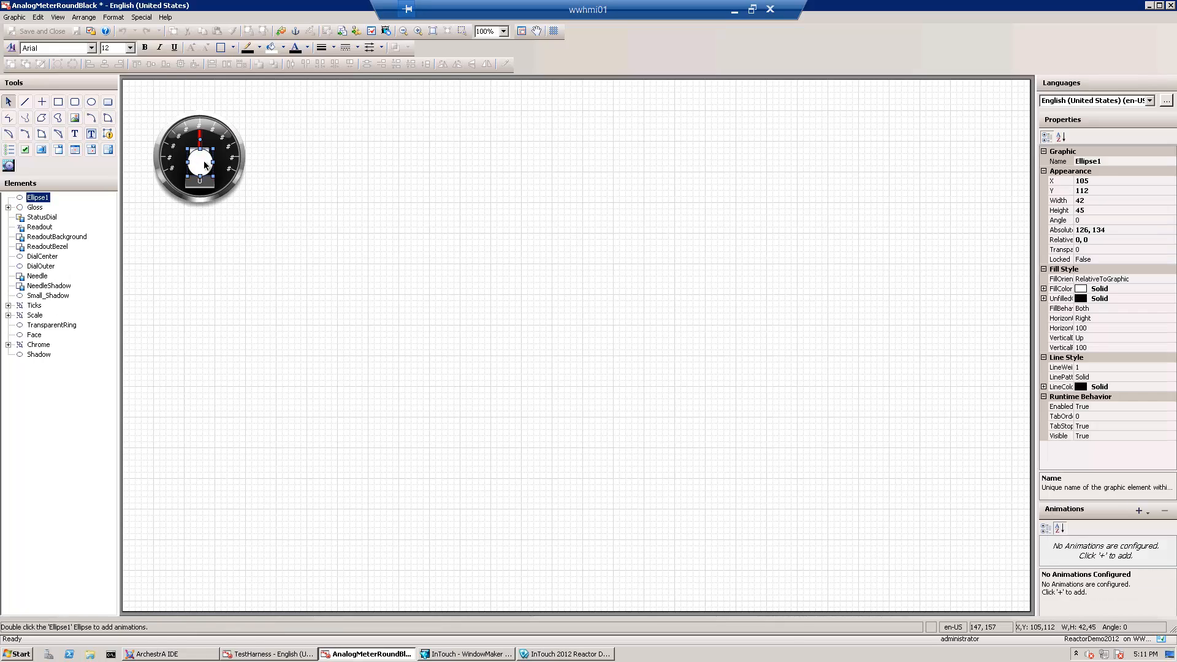
pyautogui.click(283, 47)
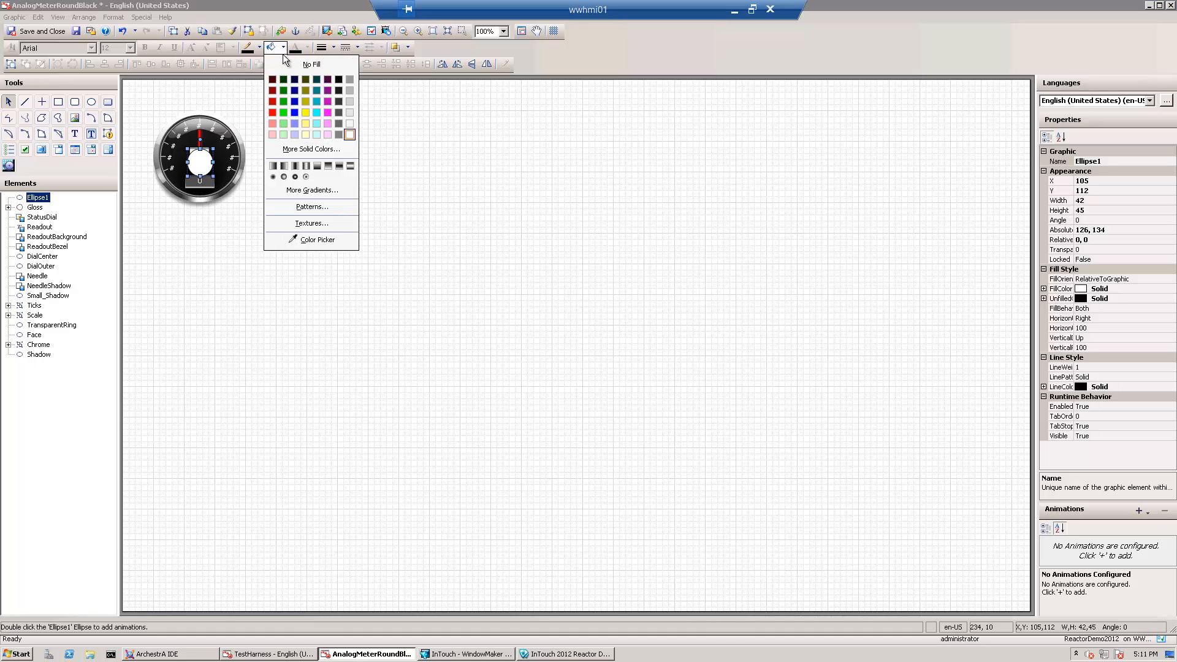
pyautogui.click(304, 113)
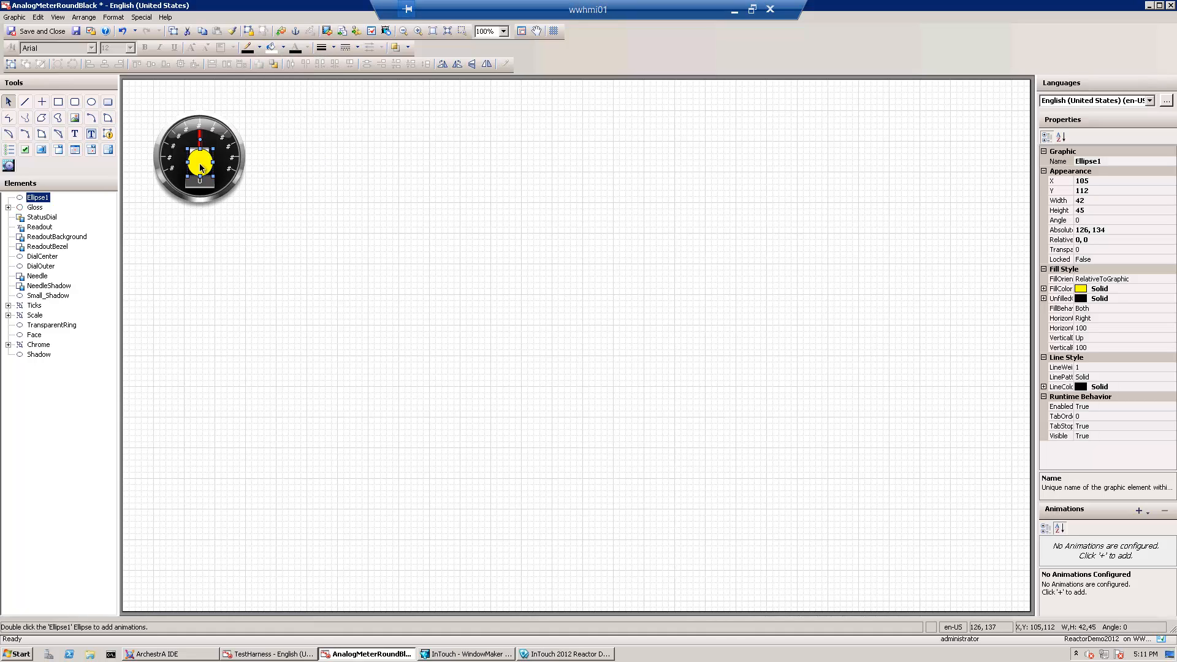
pyautogui.moveTo(199, 158); pyautogui.dragTo(201, 160)
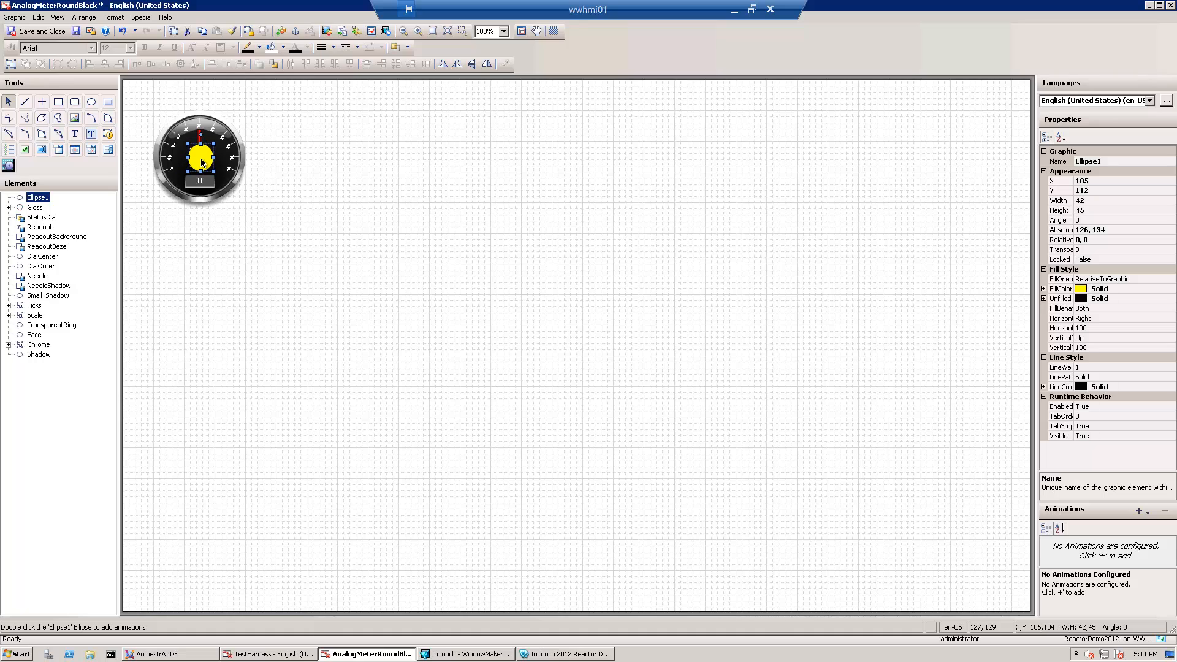
# Save, close and check in AnalogMeterRoundBlack without a comment, and start the runtime from InTouch WindowMaker
pyautogui.click(49, 35)
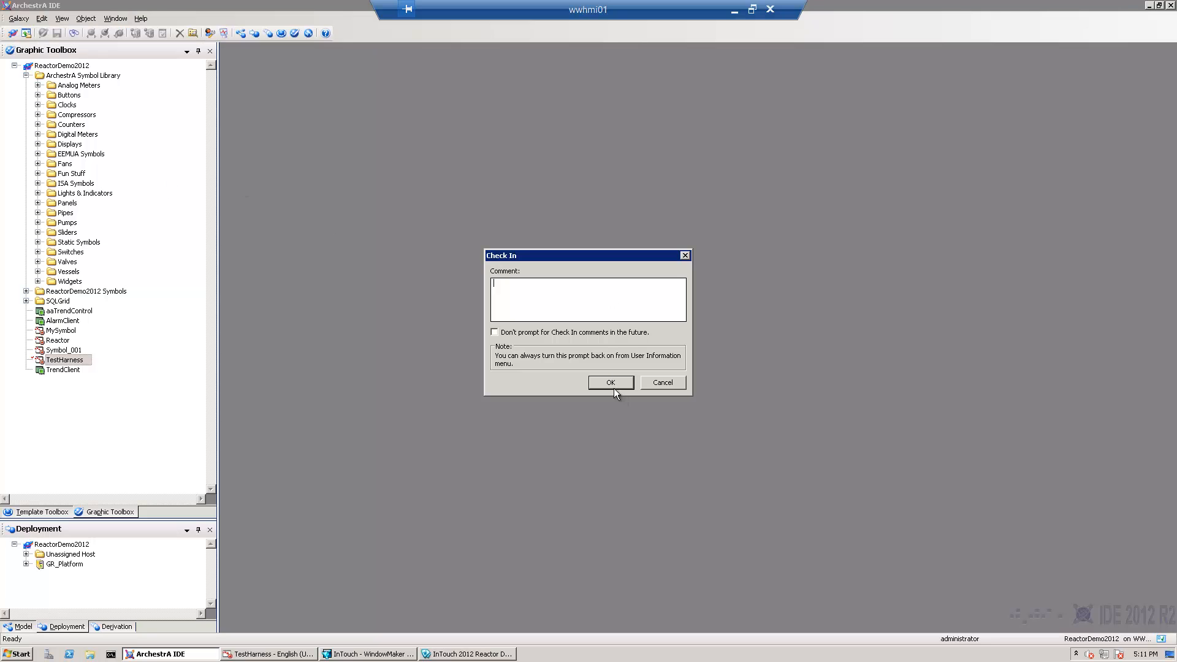
pyautogui.click(610, 382)
pyautogui.click(372, 654)
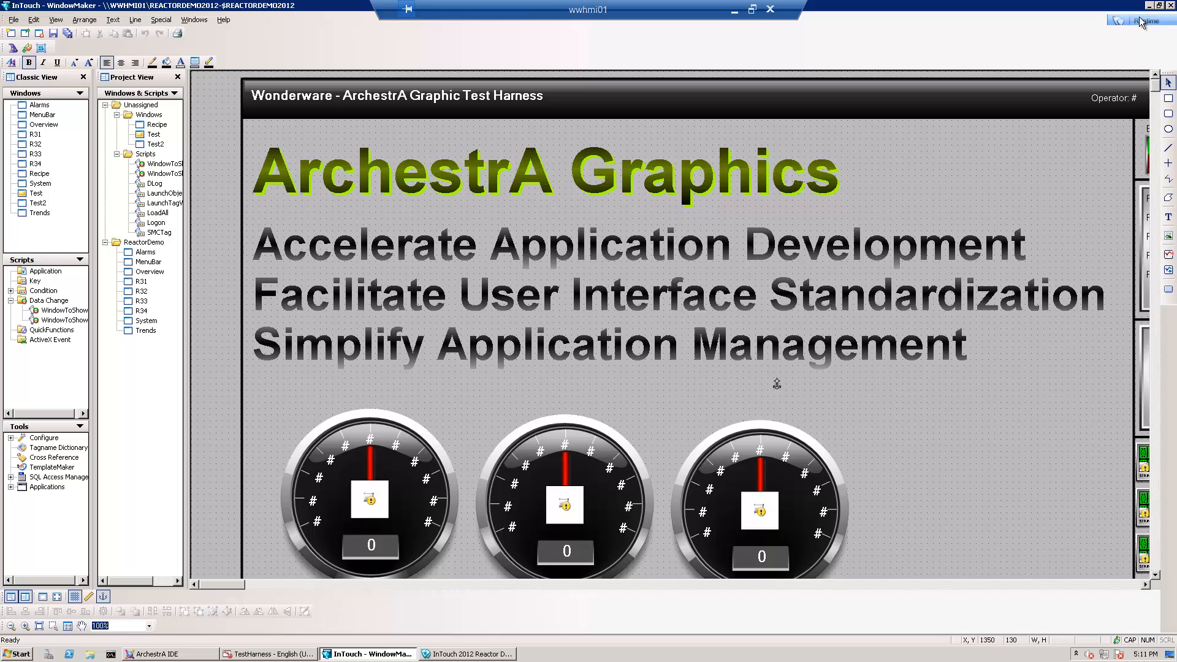
pyautogui.click(1139, 18)
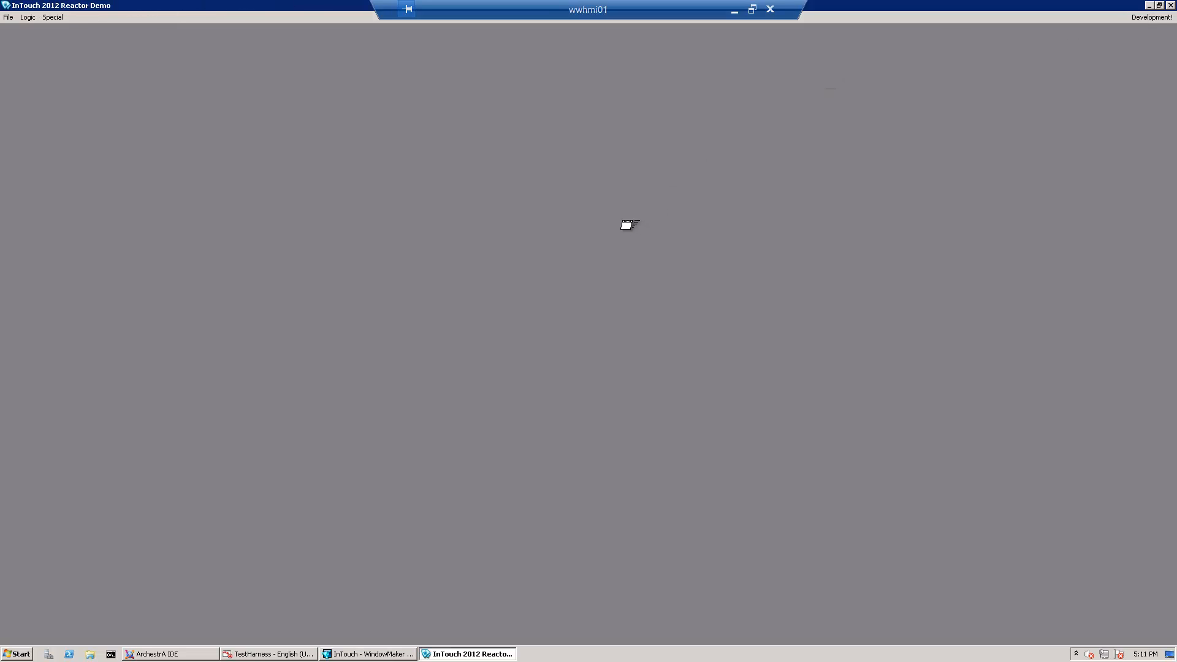